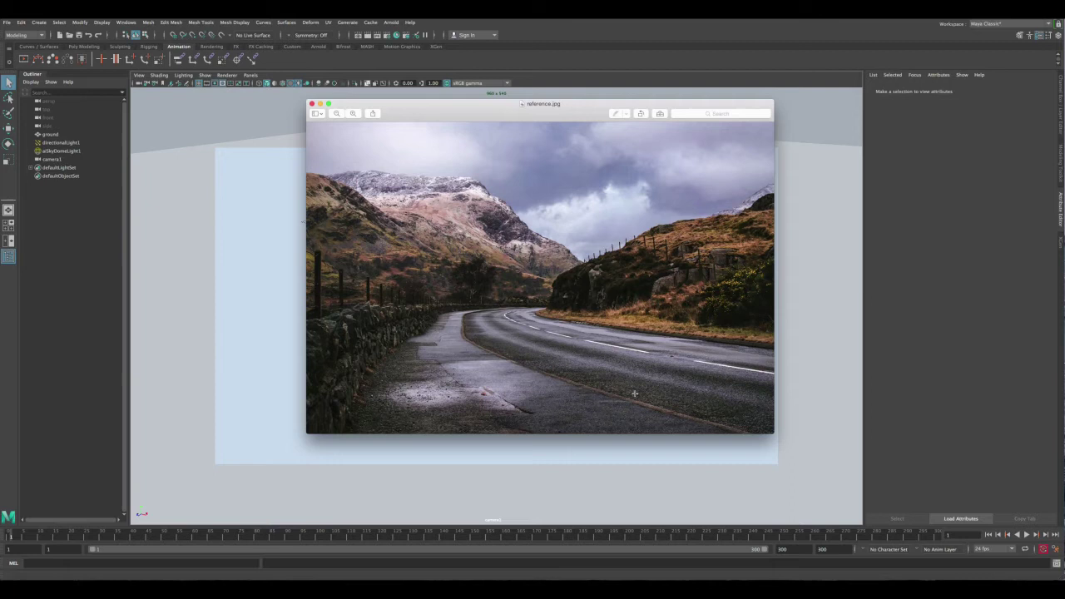
Step: Mark two wet-road patches on the reference.jpg photo
{"action": "left_click_drag", "start_coordinate": [600, 379], "coordinate": [672, 408]}
{"action": "left_click_drag", "start_coordinate": [402, 375], "coordinate": [477, 414]}
Step: Close the reference photo and inspect the ground plane and directional light from several angles
{"action": "left_click", "coordinate": [320, 103]}
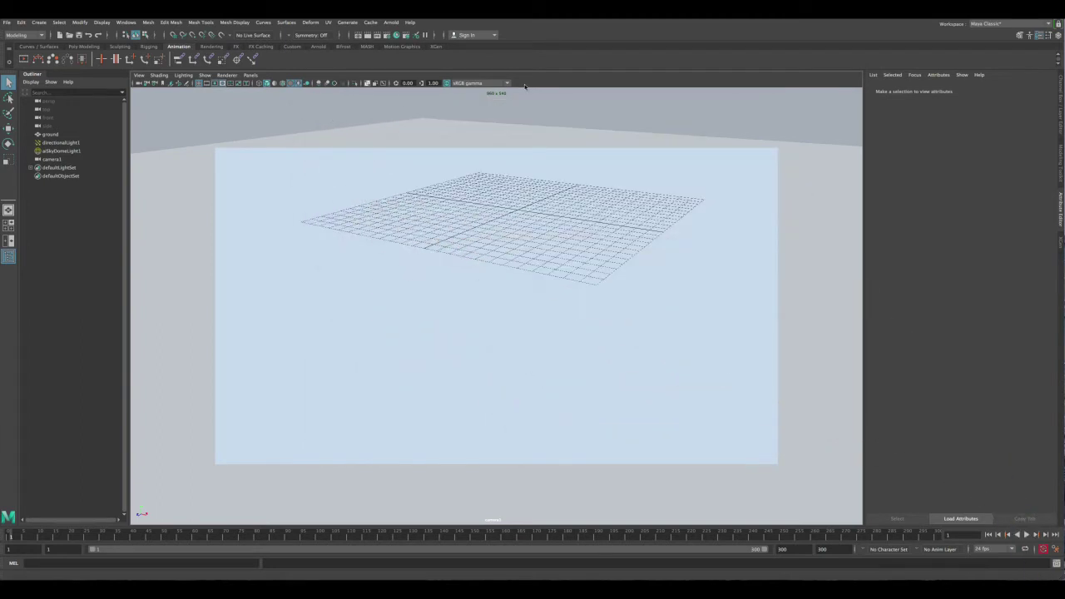
{"action": "key", "text": "space"}
{"action": "key", "text": "space"}
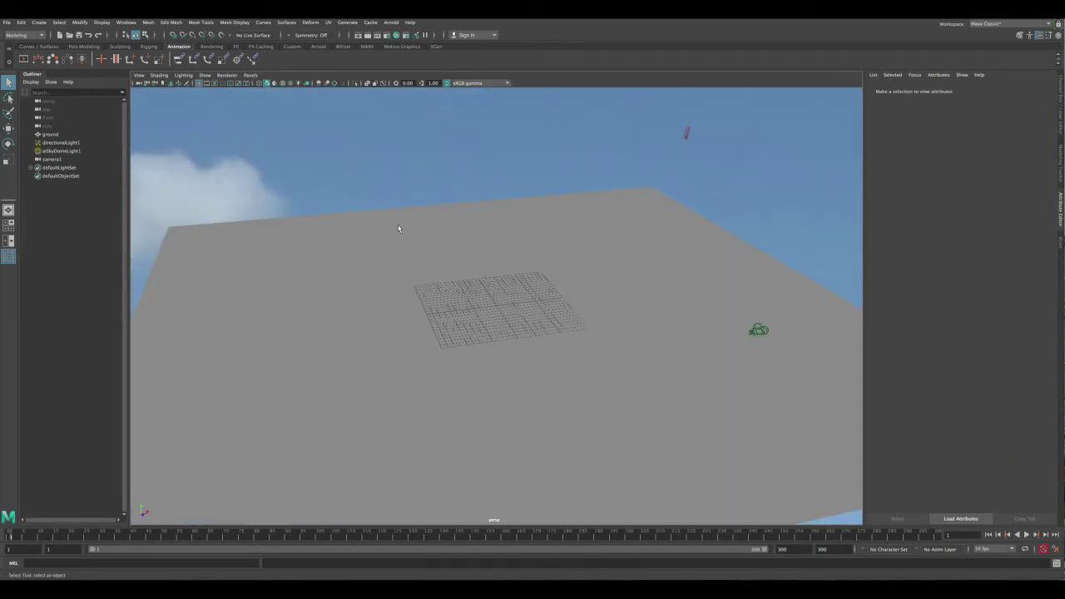
{"action": "left_click_drag", "start_coordinate": [399, 231], "coordinate": [388, 275], "text": "alt"}
{"action": "left_click", "coordinate": [377, 270]}
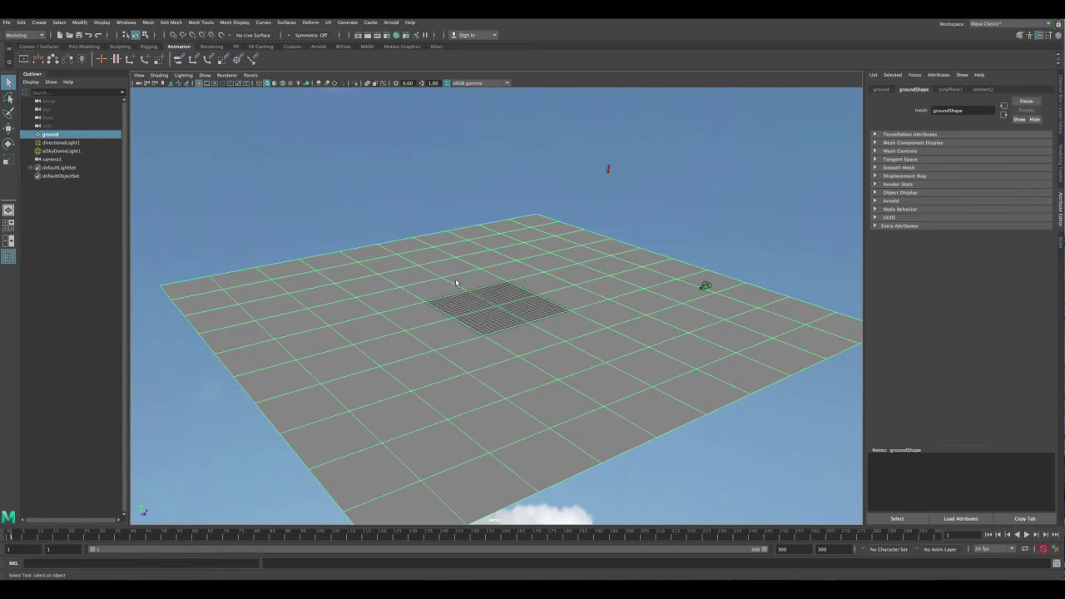
{"action": "key", "text": "ctrl+a"}
{"action": "left_click_drag", "start_coordinate": [392, 215], "coordinate": [388, 188], "text": "alt"}
{"action": "left_click", "coordinate": [362, 186]}
{"action": "right_click_drag", "start_coordinate": [388, 187], "coordinate": [584, 274], "text": "alt"}
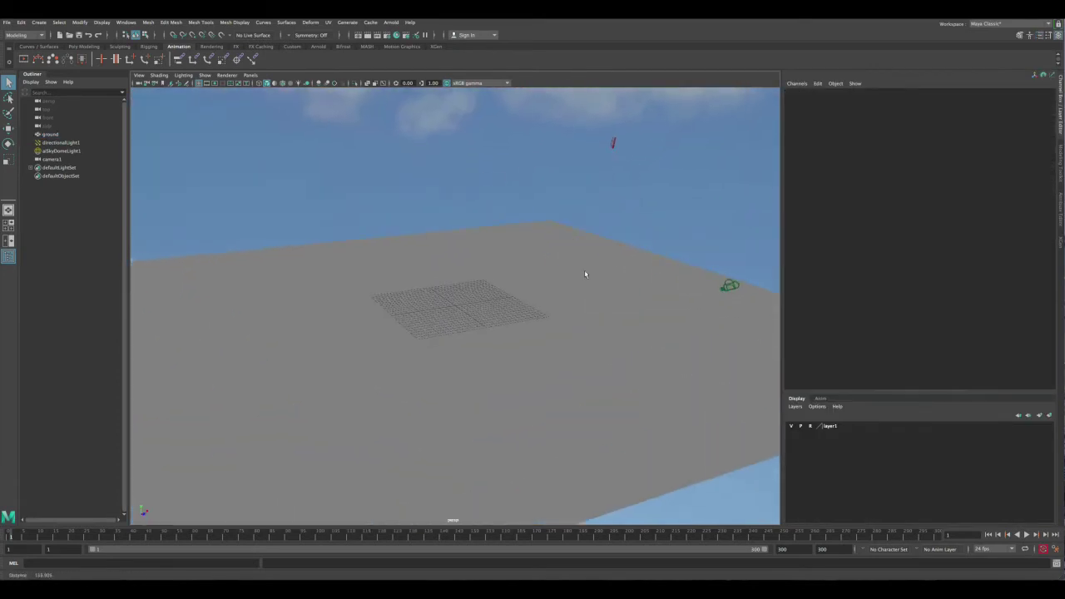
{"action": "left_click", "coordinate": [614, 146]}
{"action": "left_click_drag", "start_coordinate": [534, 256], "coordinate": [459, 278], "text": "alt"}
{"action": "key", "text": "space"}
{"action": "key", "text": "space"}
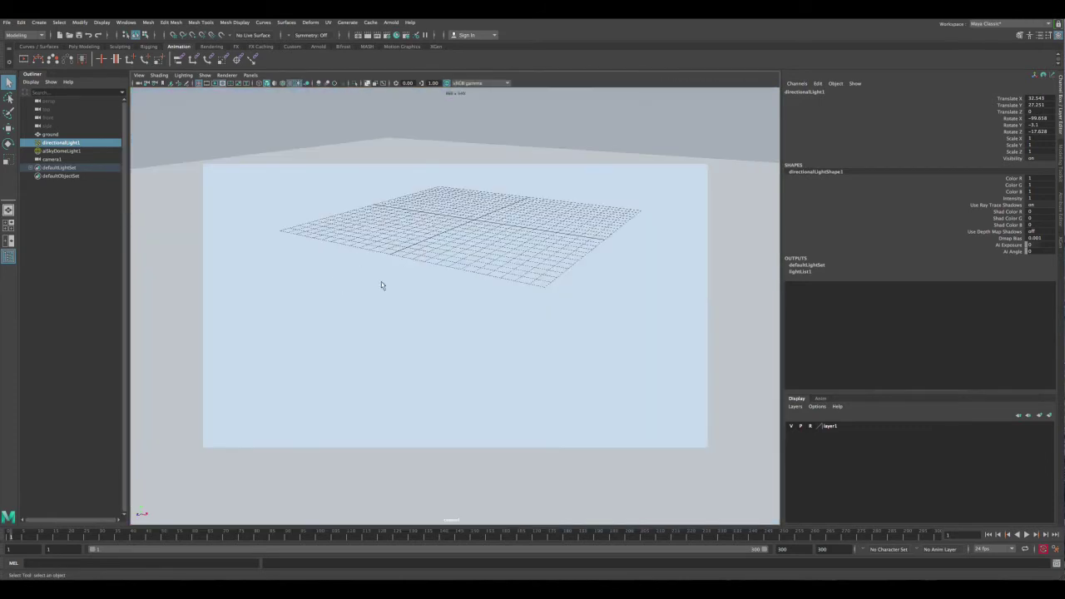
Step: Run an Arnold test render of the current frame, close it, and select the ground plane
{"action": "left_click", "coordinate": [367, 37]}
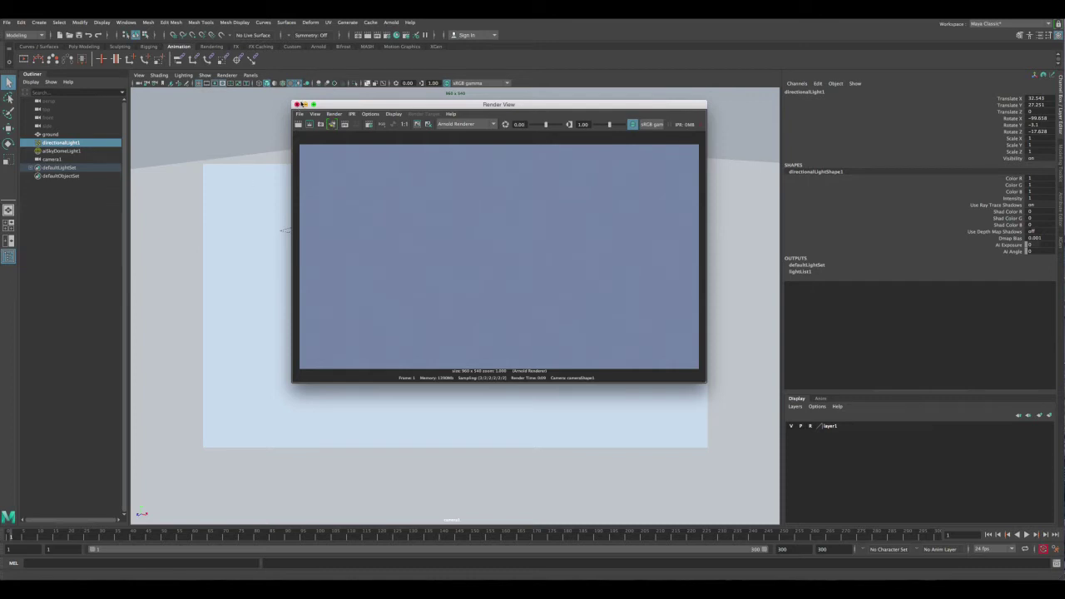
{"action": "left_click", "coordinate": [298, 104]}
{"action": "left_click", "coordinate": [283, 226]}
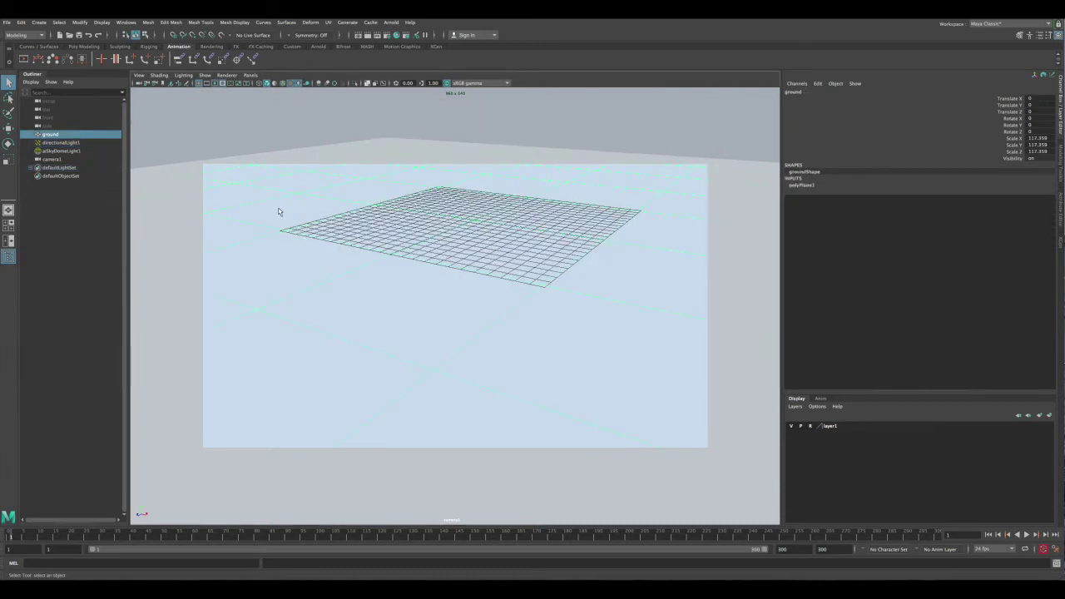
{"action": "left_click", "coordinate": [278, 211]}
Step: Assign a new Arnold aiStandardSurface material to the ground plane
{"action": "right_click_drag", "start_coordinate": [278, 210], "coordinate": [287, 429]}
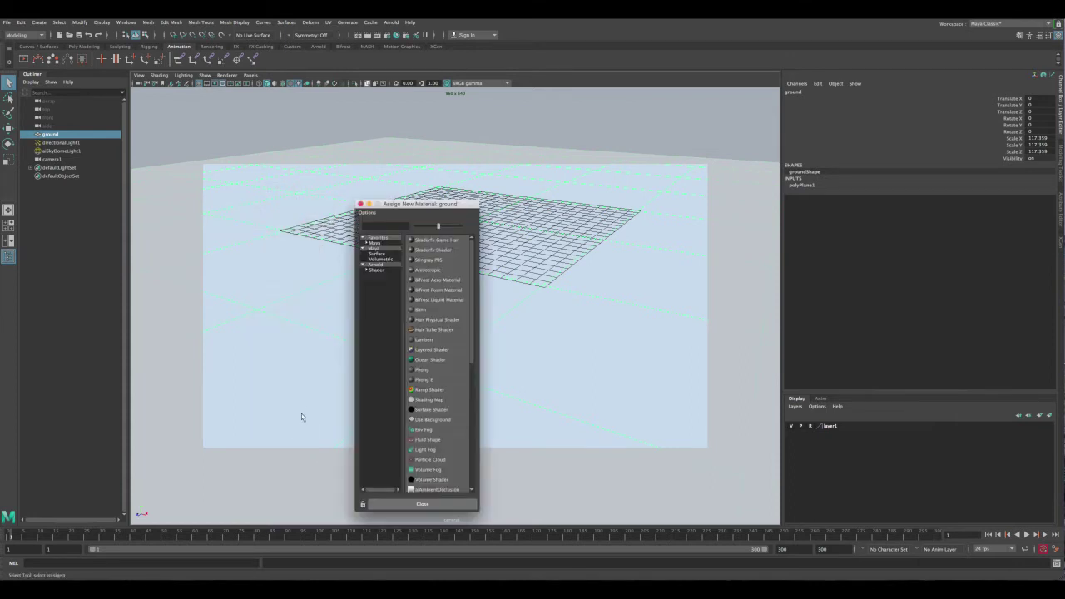
{"action": "left_click", "coordinate": [380, 264]}
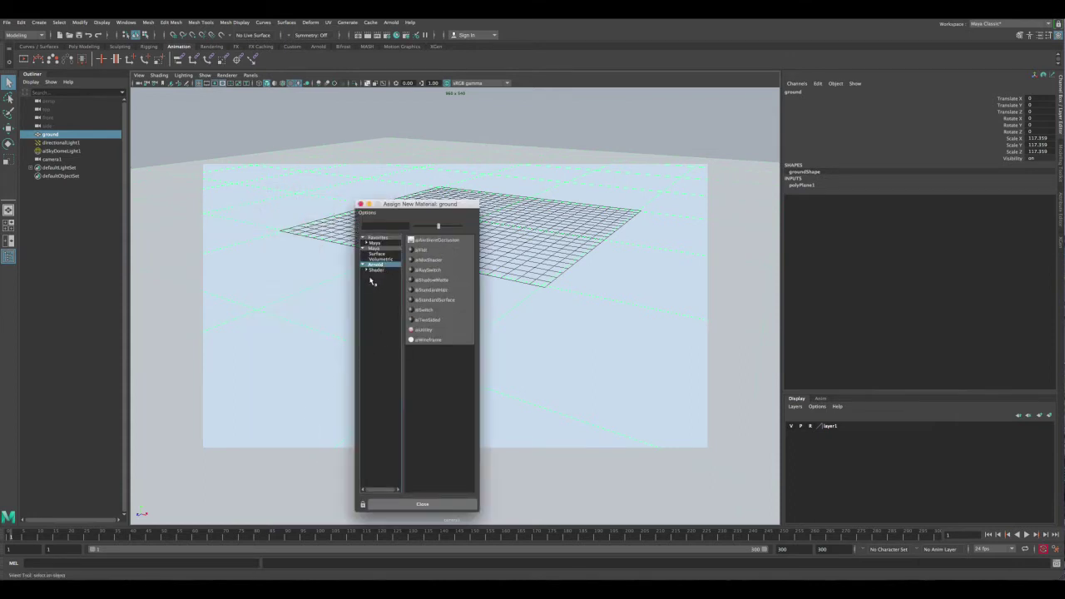
{"action": "left_click", "coordinate": [440, 301]}
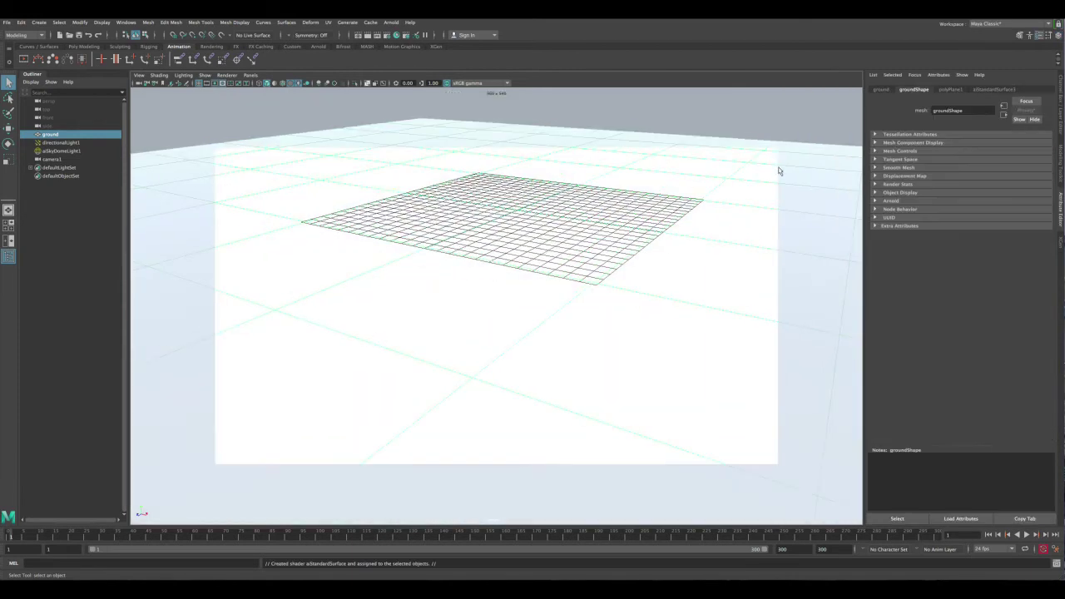
Step: Rename the new shader to 'Ground' in the Attribute Editor
{"action": "left_click", "coordinate": [996, 89]}
{"action": "double_click", "coordinate": [975, 110]}
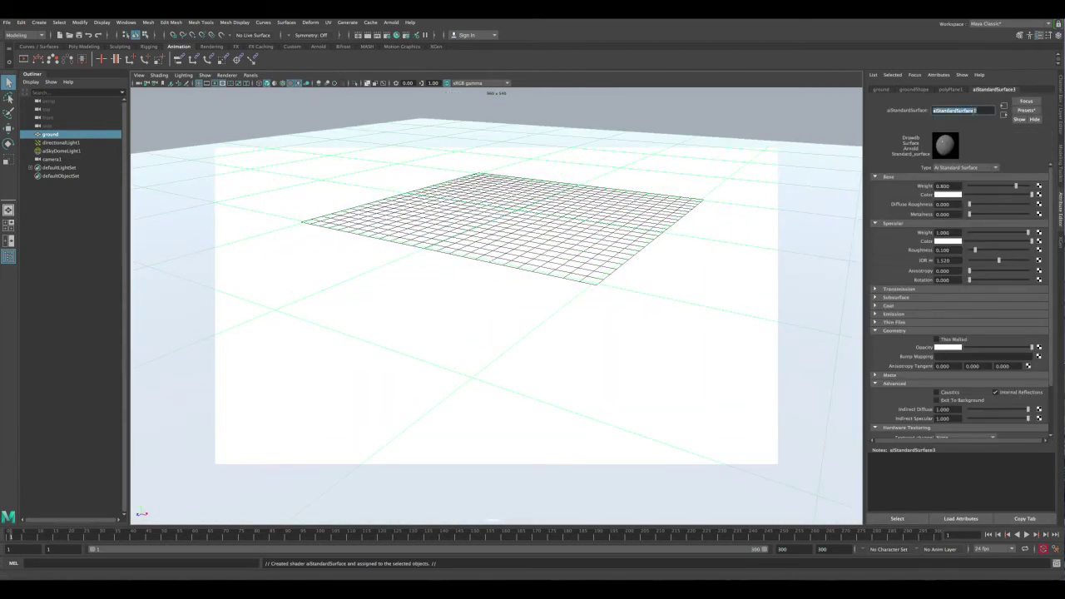
{"action": "type", "text": "ground"}
{"action": "key", "text": "Return"}
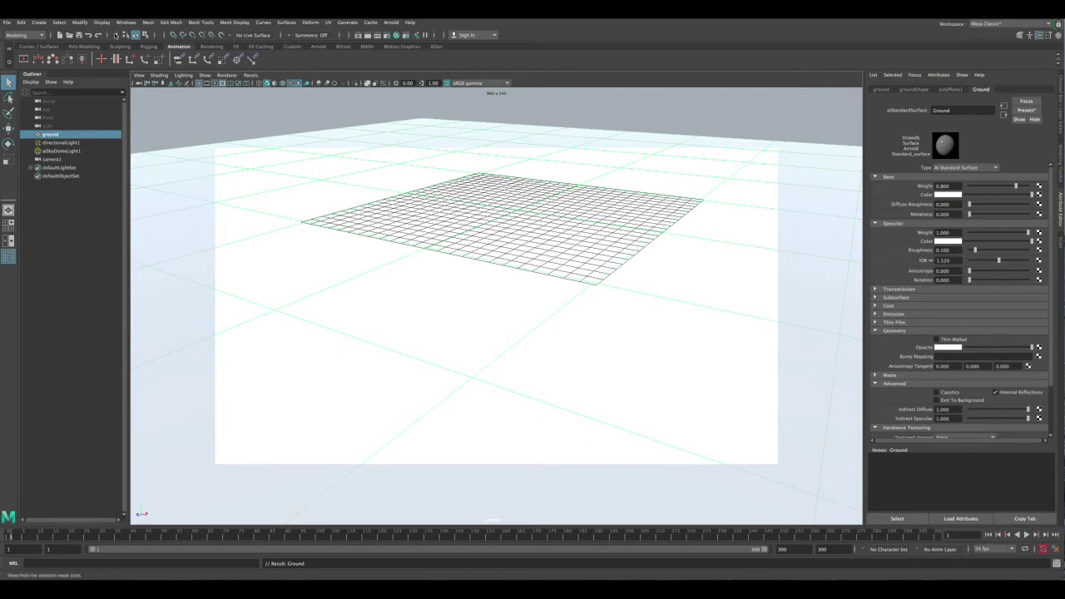
Step: Open the Hypershade from Rendering Editors and shift its window left
{"action": "left_click", "coordinate": [126, 22]}
{"action": "mouse_move", "coordinate": [152, 68]}
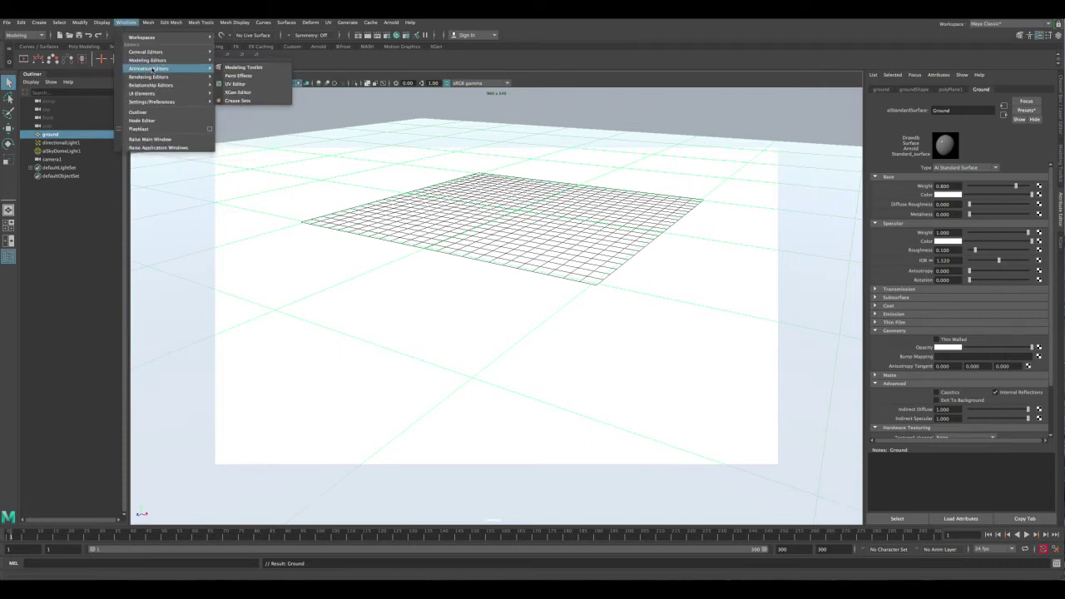
{"action": "left_click", "coordinate": [236, 101]}
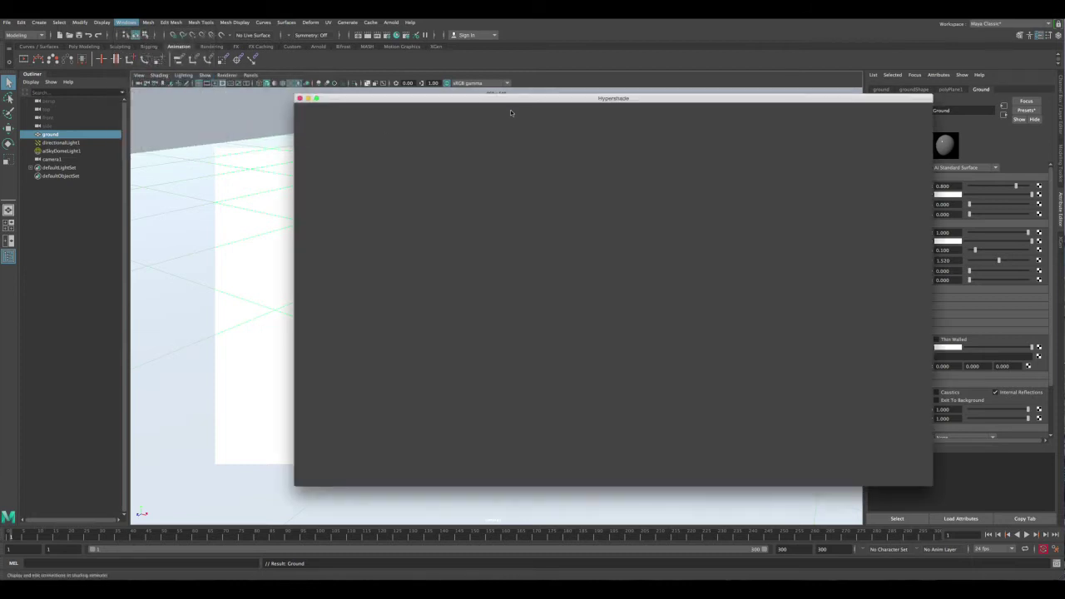
{"action": "left_click_drag", "start_coordinate": [509, 98], "coordinate": [441, 99]}
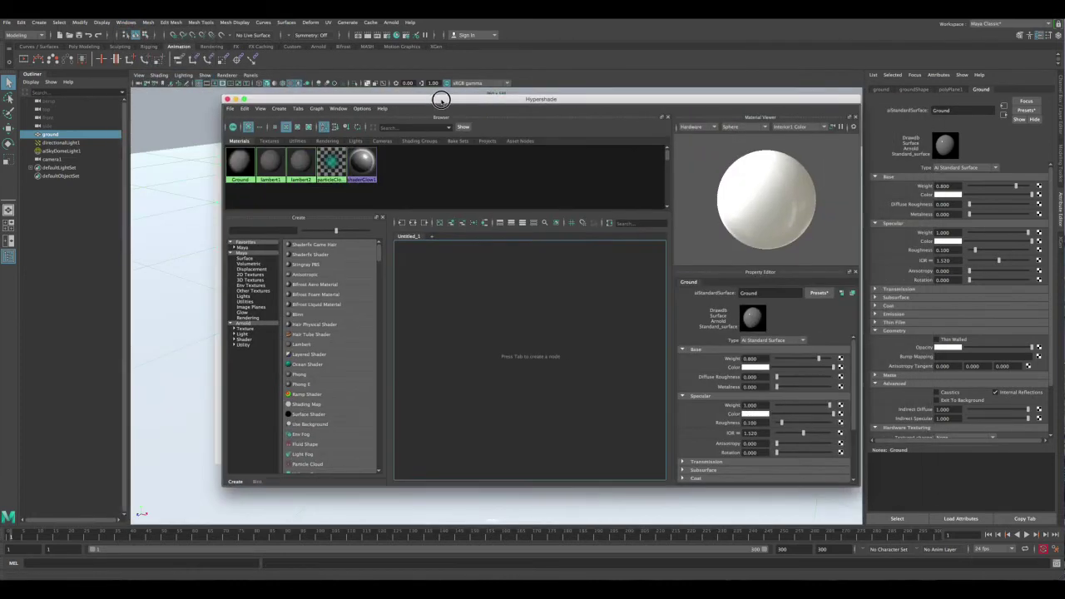
Step: Set the file2 normal texture's Color Space to Raw, then return to Materials
{"action": "left_click", "coordinate": [269, 141]}
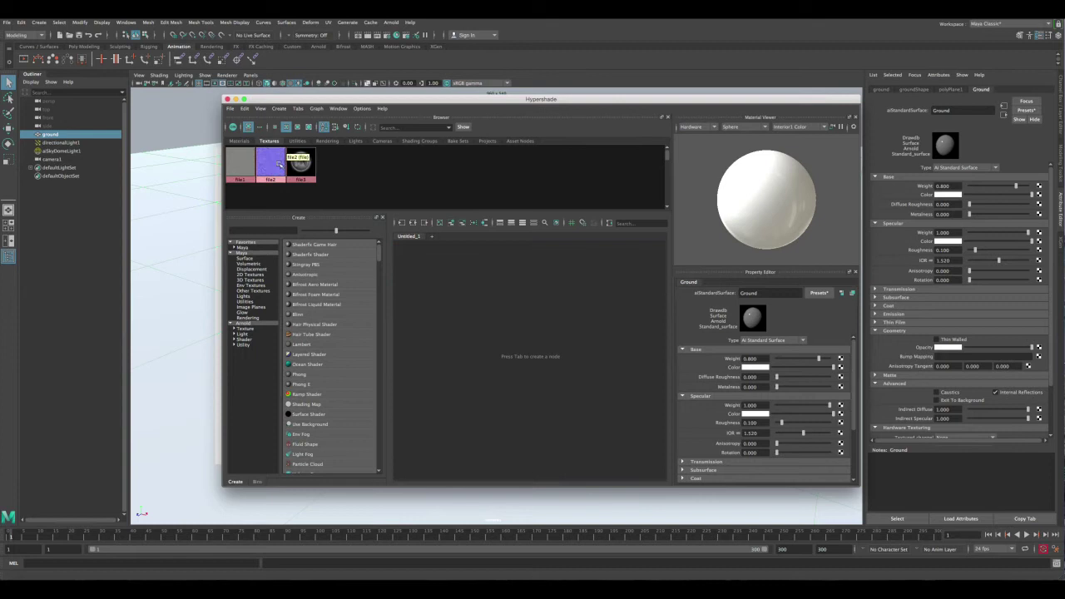
{"action": "left_click", "coordinate": [241, 164]}
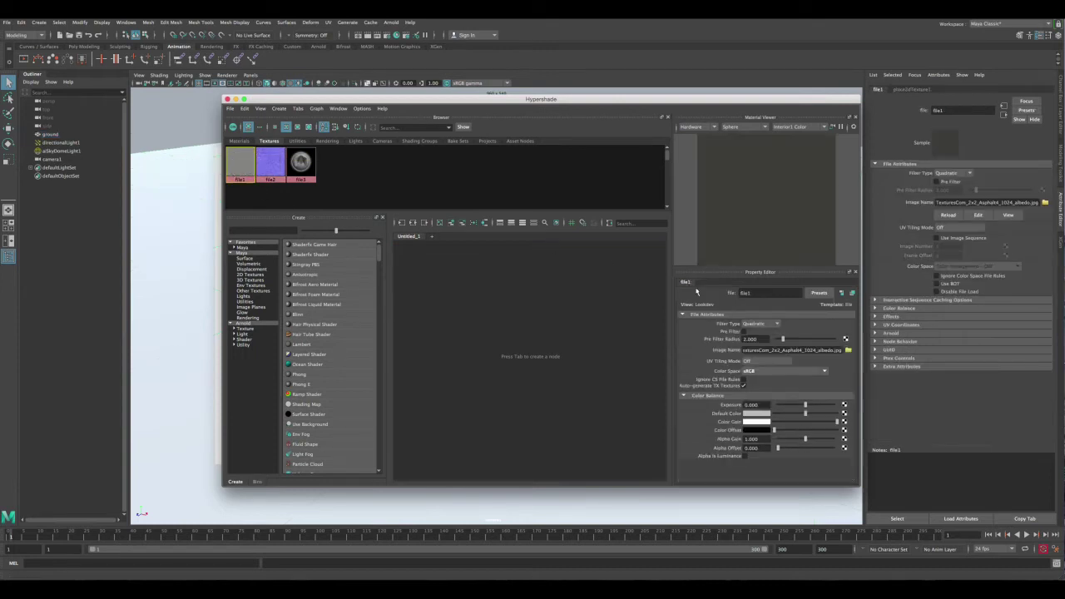
{"action": "left_click", "coordinate": [275, 164]}
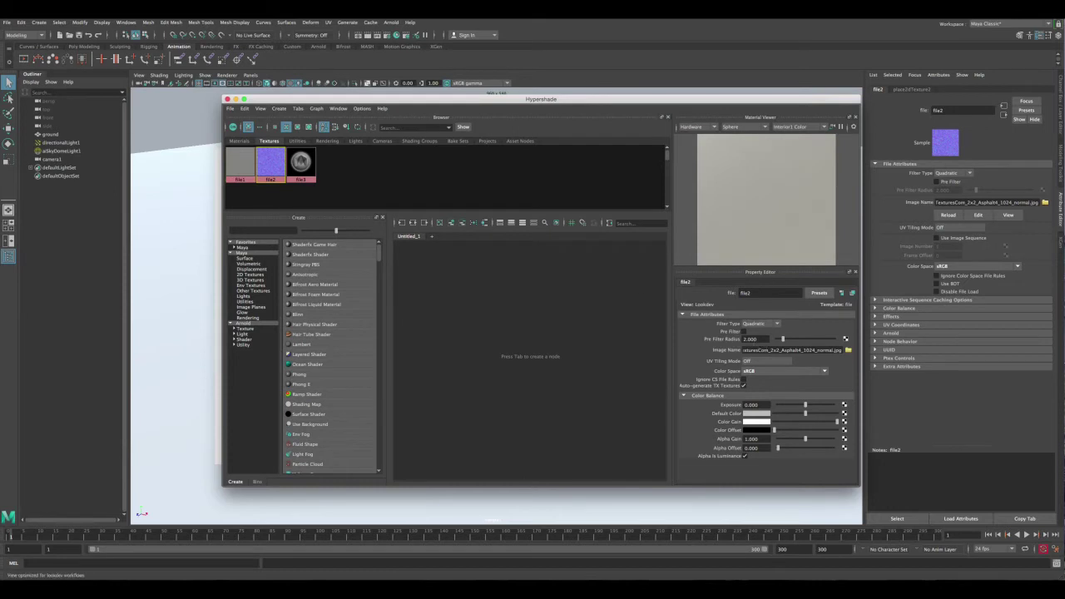
{"action": "left_click", "coordinate": [751, 371]}
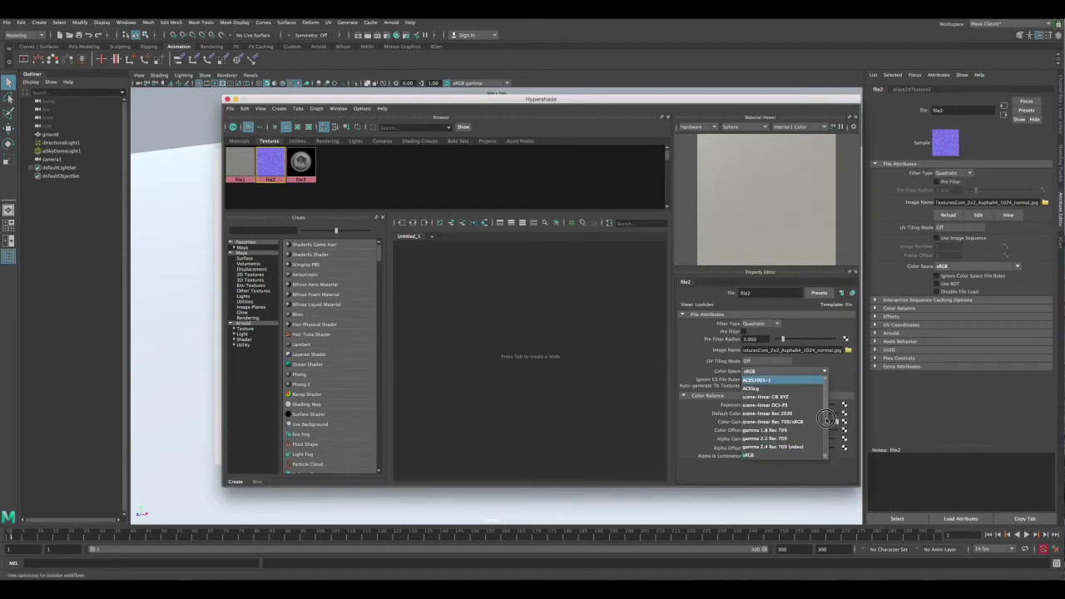
{"action": "scroll", "coordinate": [826, 418], "scroll_direction": "down", "scroll_amount": 5}
{"action": "left_click", "coordinate": [760, 430]}
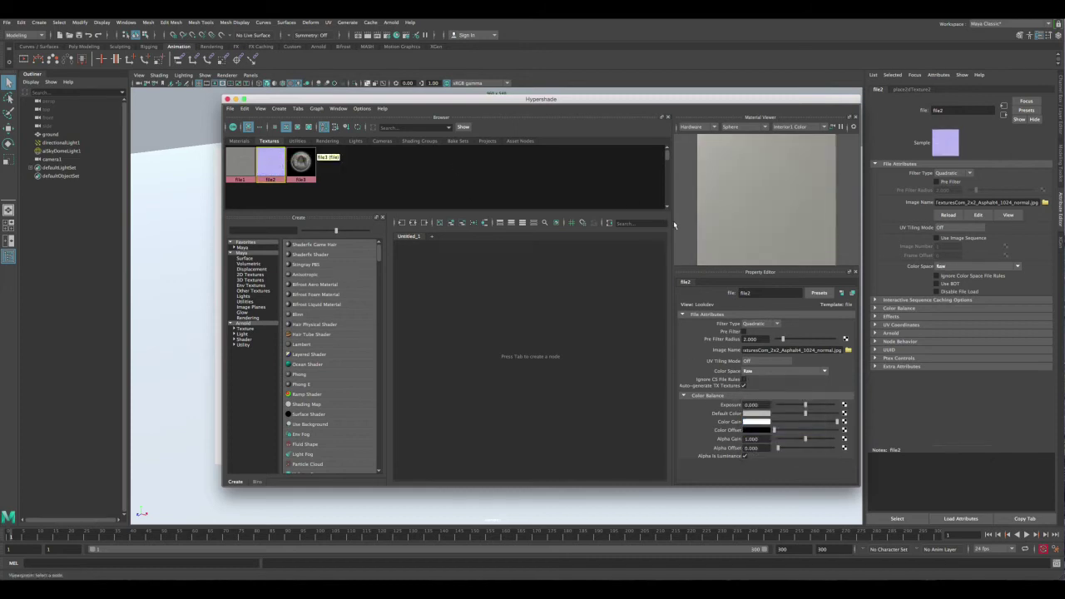
{"action": "left_click", "coordinate": [240, 163]}
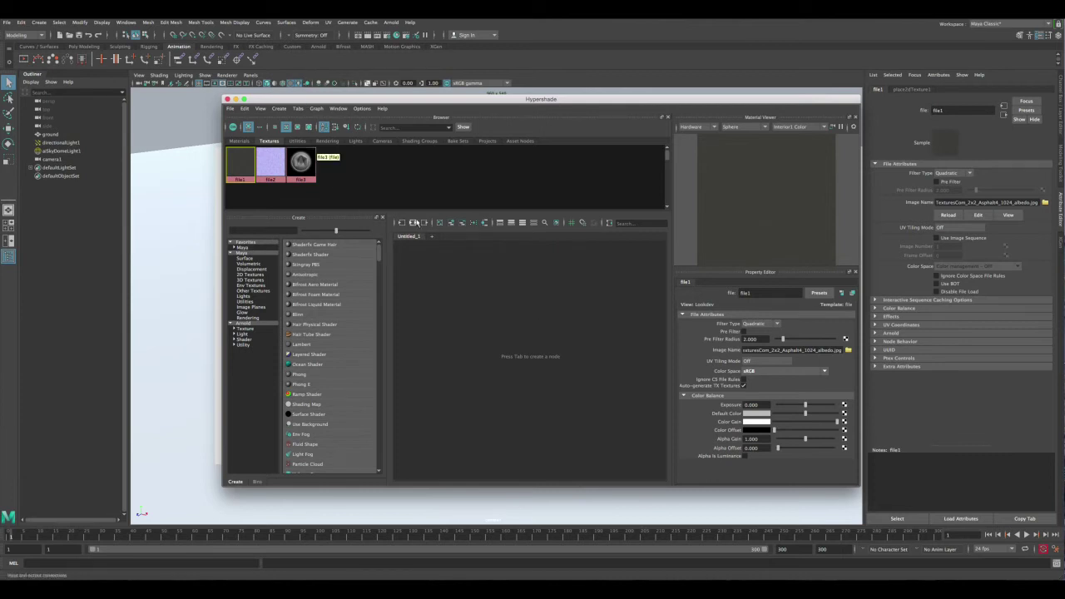
{"action": "left_click", "coordinate": [239, 141]}
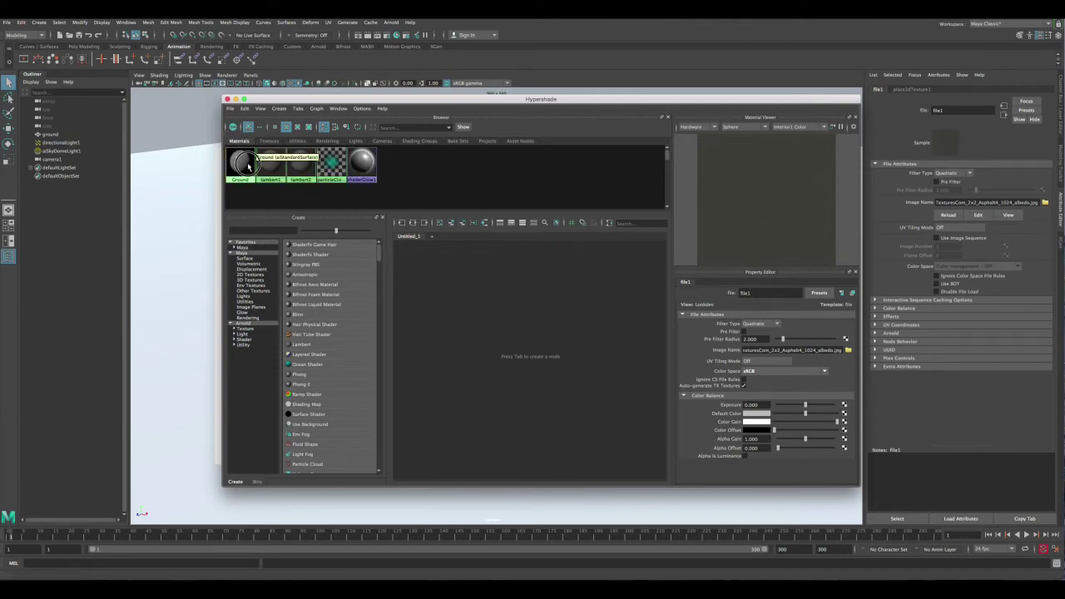
Step: Connect the file1 asphalt colour texture into the Ground shader
{"action": "left_click", "coordinate": [240, 163]}
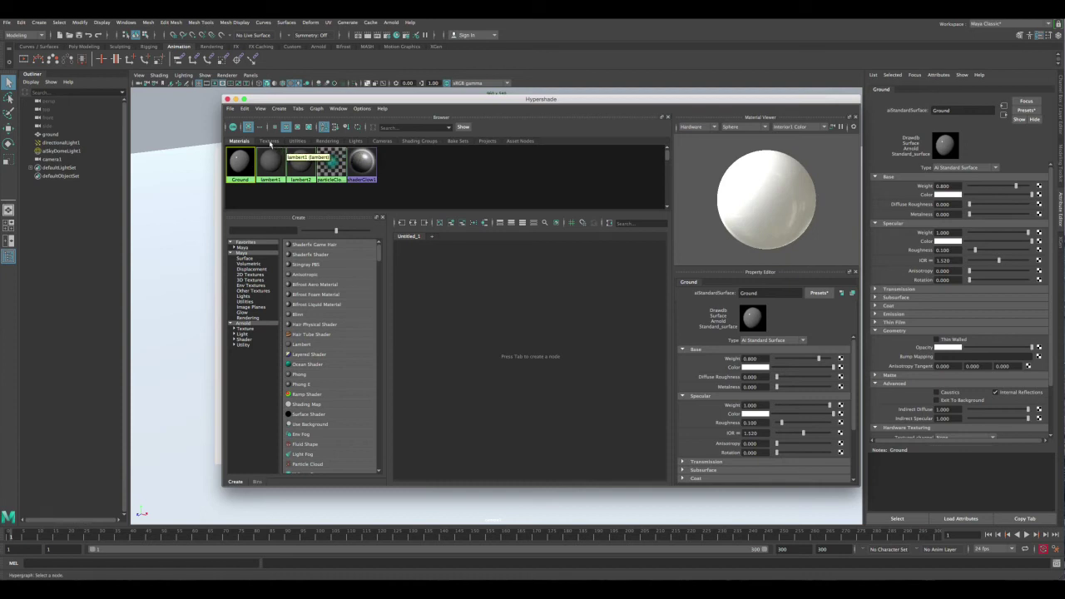
{"action": "left_click", "coordinate": [269, 140]}
{"action": "middle_click_drag", "start_coordinate": [238, 168], "coordinate": [734, 367]}
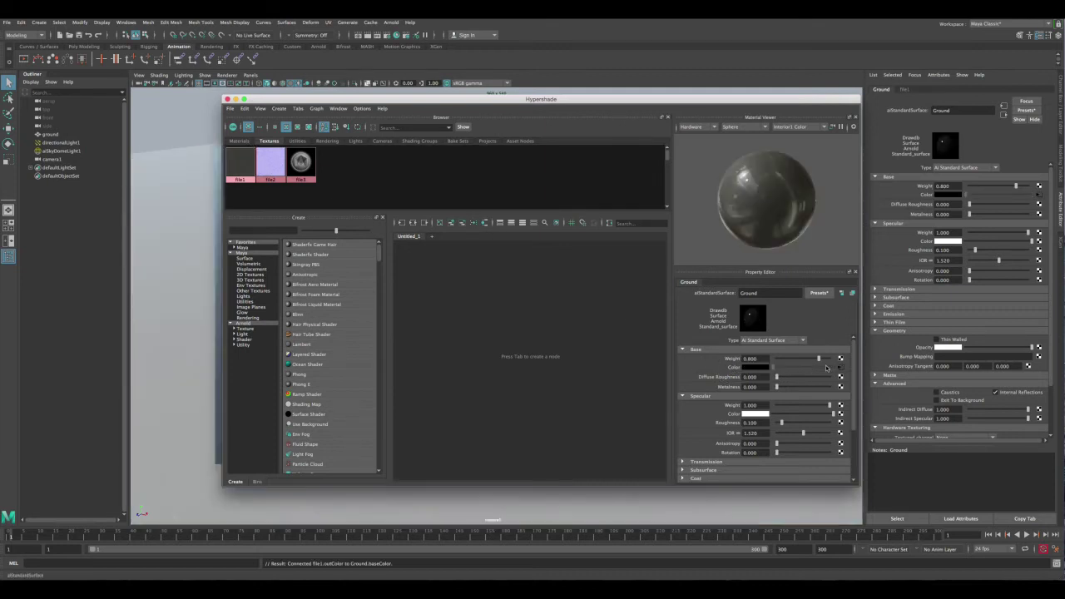
{"action": "left_click_drag", "start_coordinate": [854, 378], "coordinate": [858, 426]}
{"action": "left_click", "coordinate": [699, 428]}
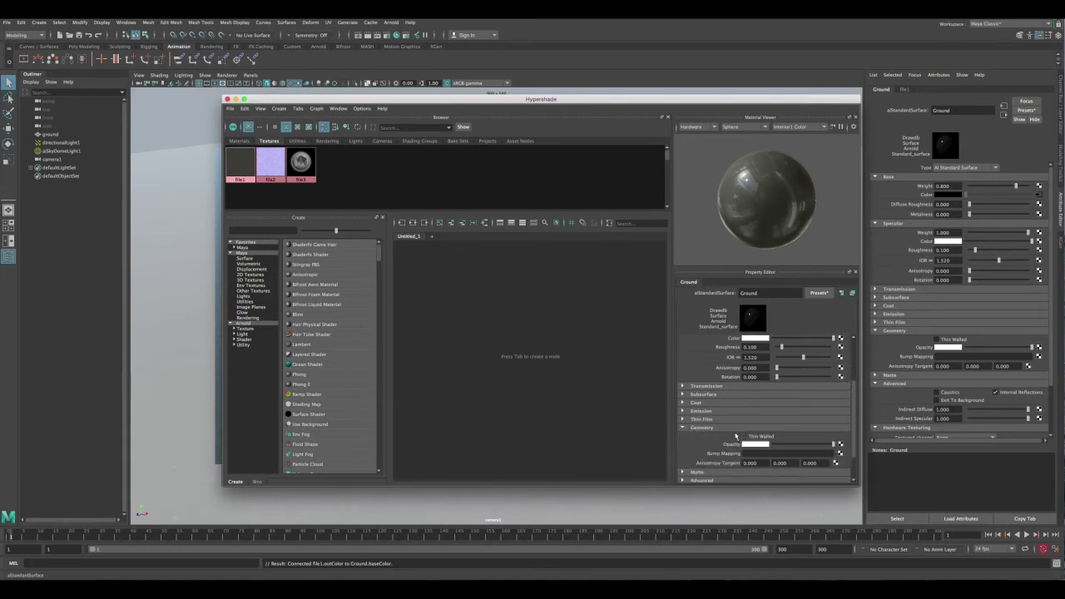
Step: Plug the file2 texture into the Ground shader's bump mapping
{"action": "middle_click_drag", "start_coordinate": [267, 163], "coordinate": [725, 456]}
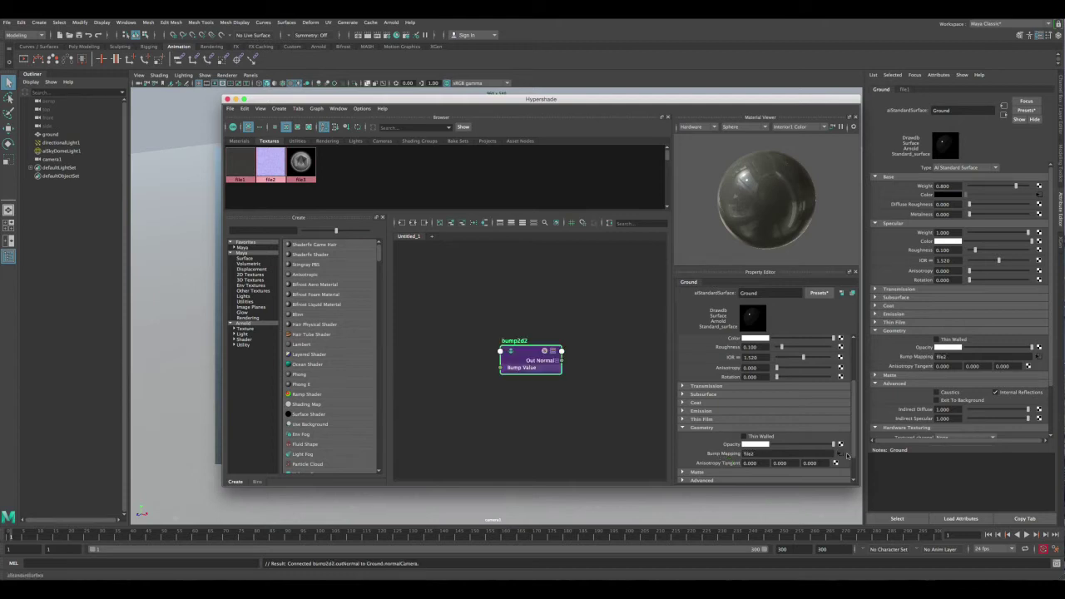
{"action": "left_click", "coordinate": [841, 453]}
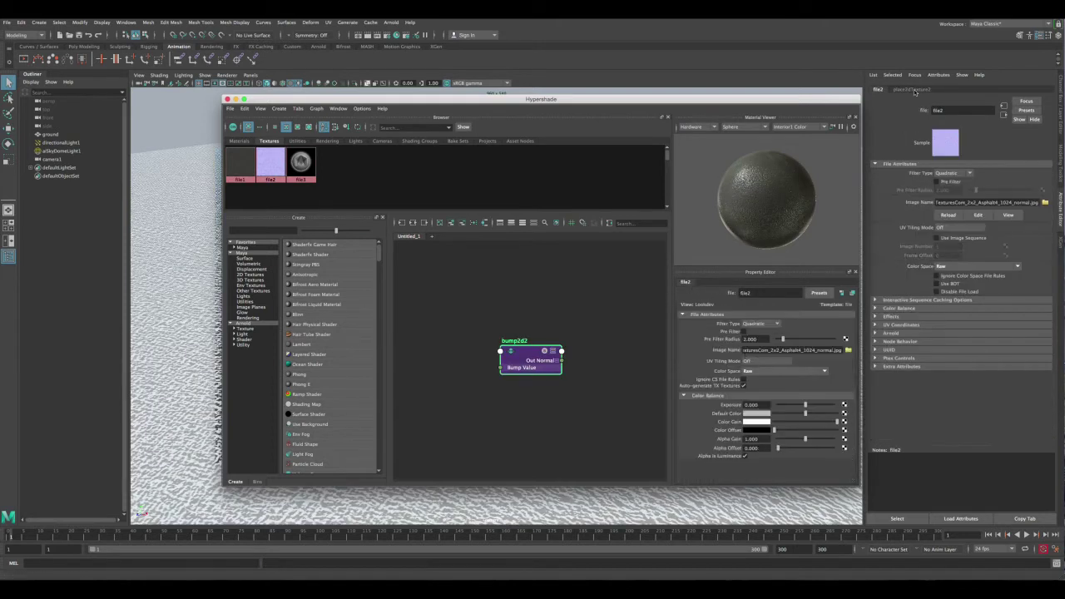
{"action": "left_click", "coordinate": [914, 90]}
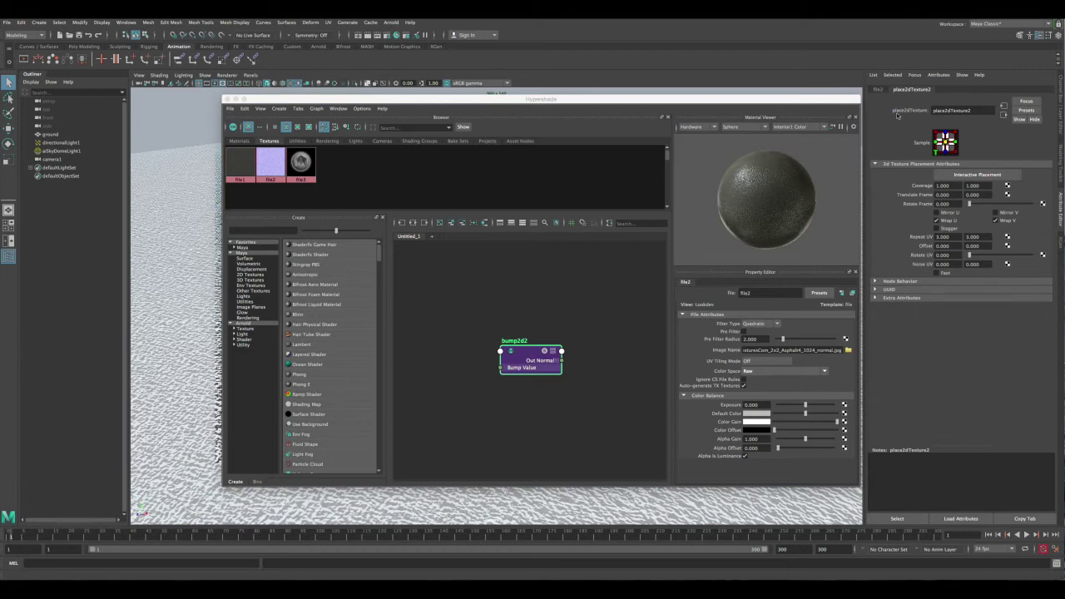
{"action": "left_click", "coordinate": [878, 89]}
Step: Set bump2d2 to Tangent Space Normals with Bump Depth 0.5, then return to Ground
{"action": "left_click", "coordinate": [1003, 114]}
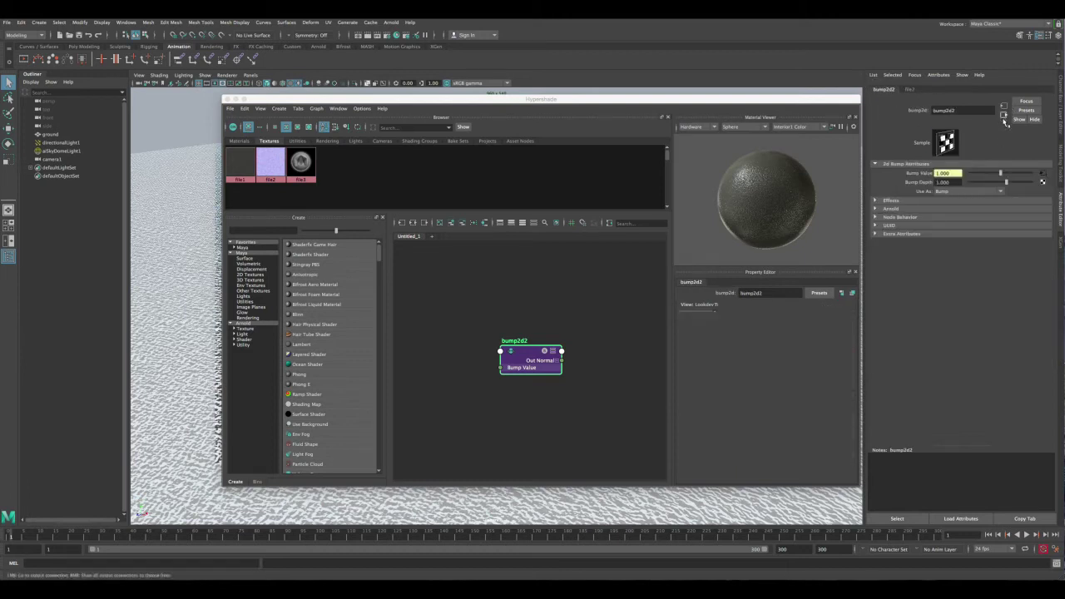
{"action": "left_click", "coordinate": [954, 192]}
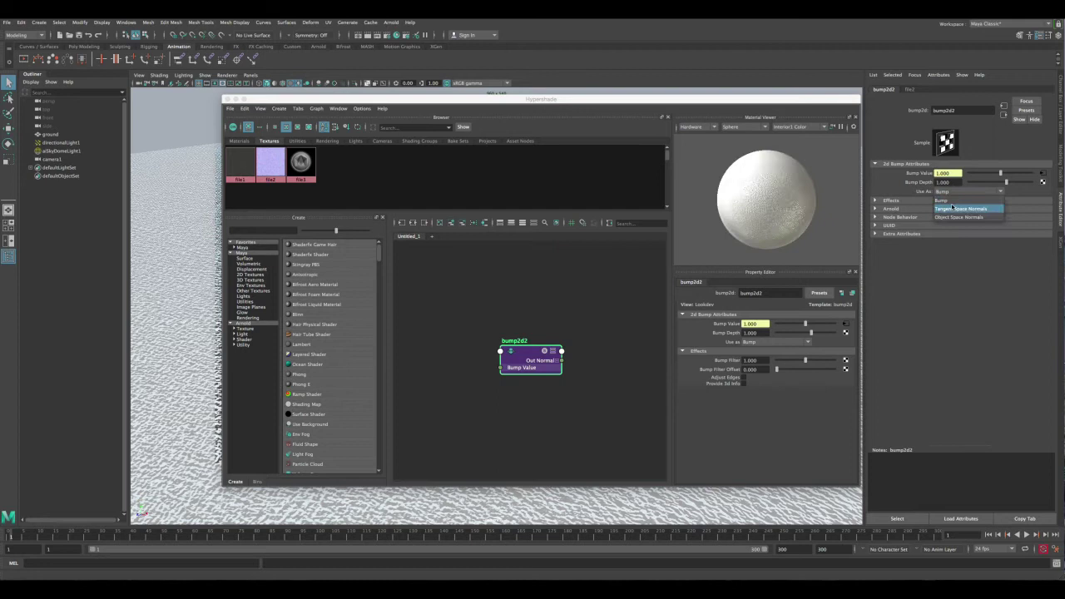
{"action": "left_click", "coordinate": [957, 209]}
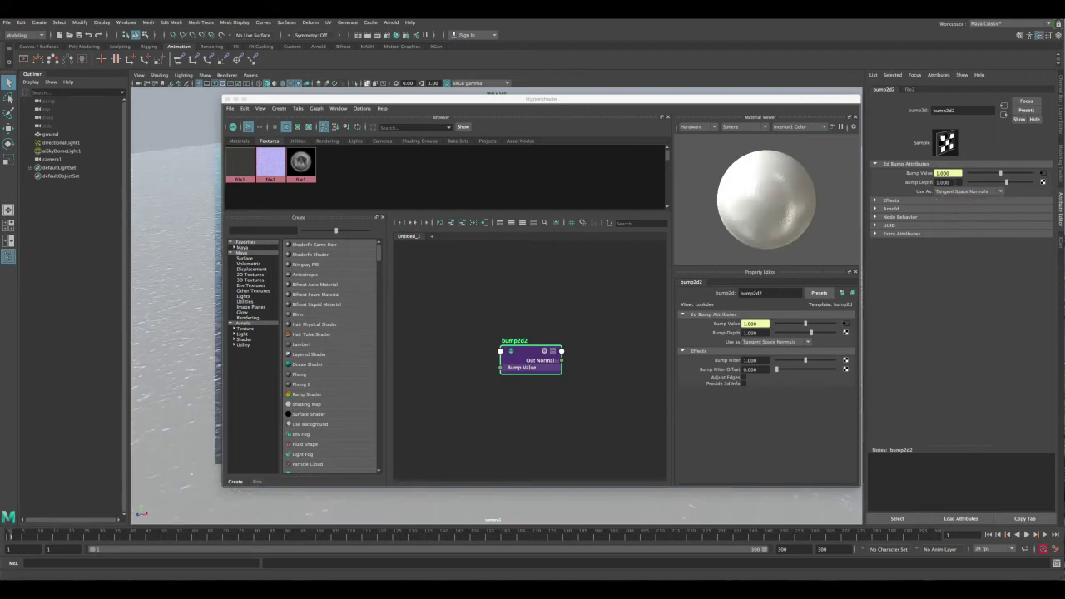
{"action": "left_click_drag", "start_coordinate": [836, 106], "coordinate": [536, 106]}
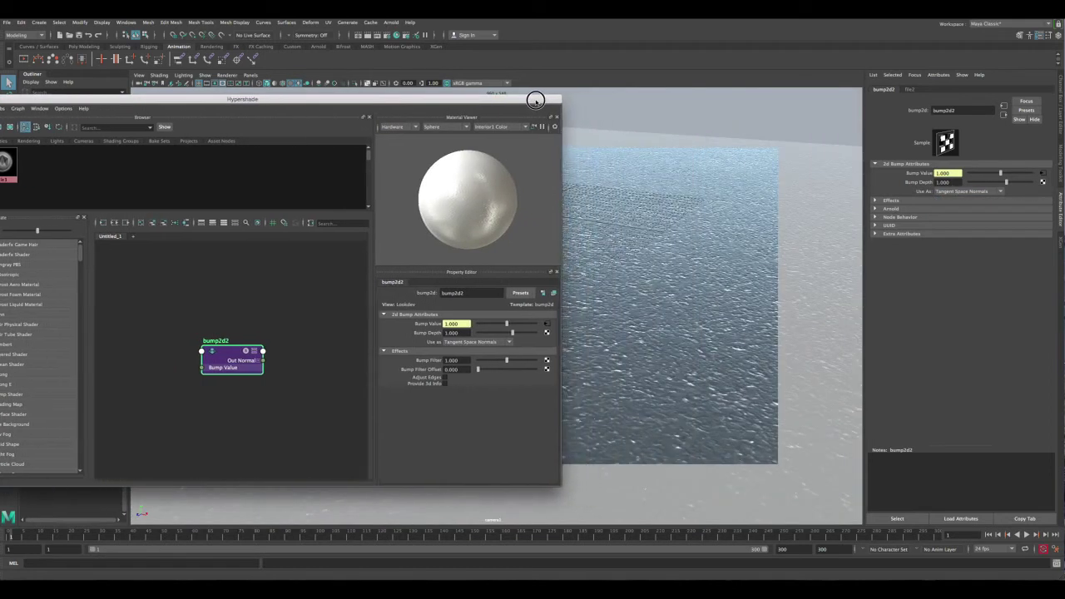
{"action": "double_click", "coordinate": [947, 182]}
{"action": "type", "text": "0."}
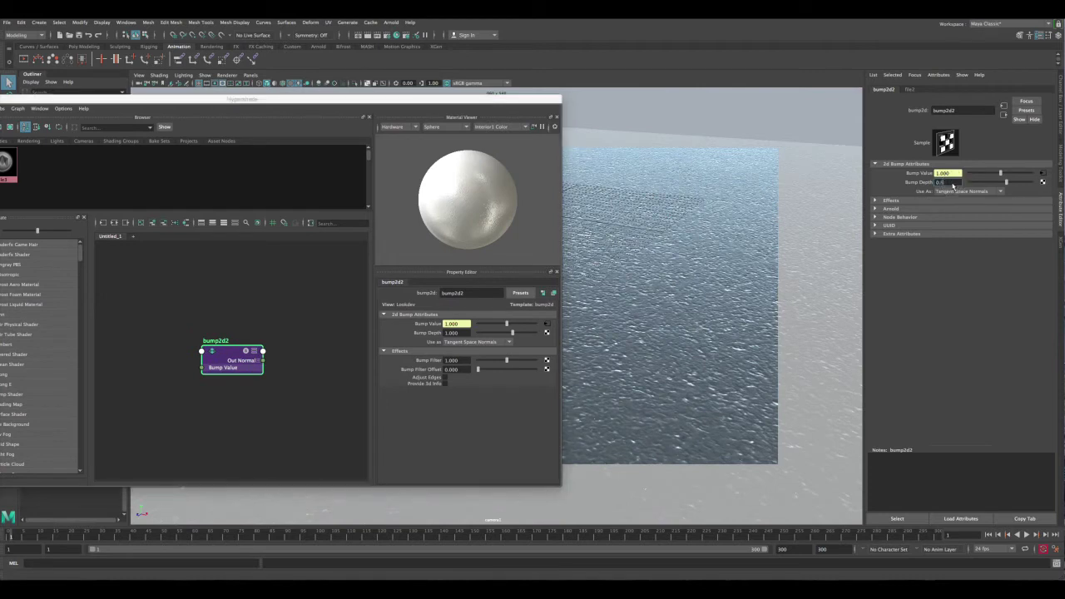
{"action": "type", "text": "5"}
{"action": "key", "text": "Return"}
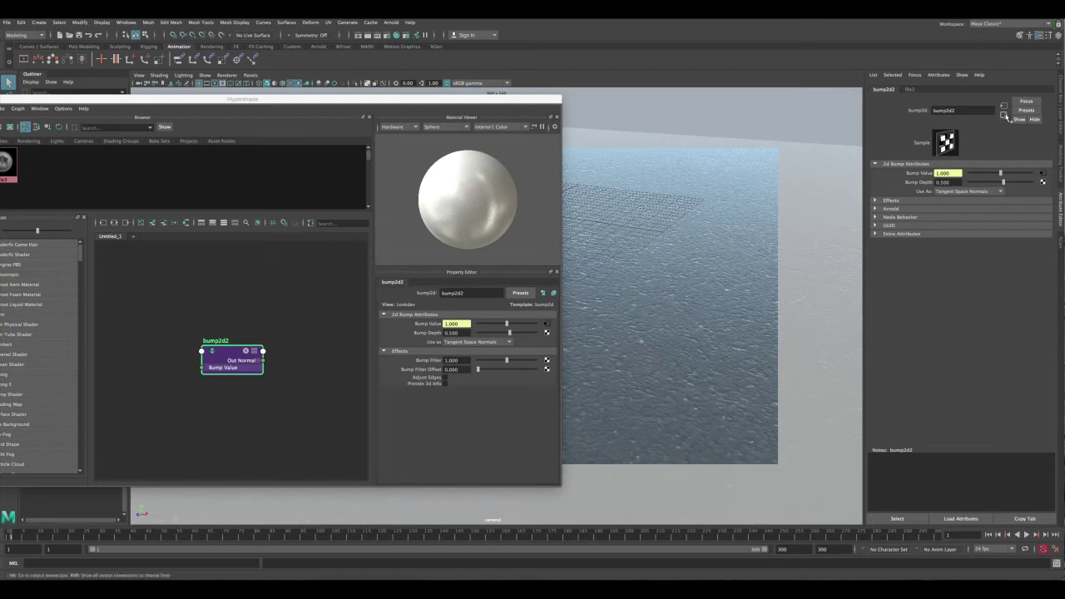
{"action": "left_click", "coordinate": [1005, 117]}
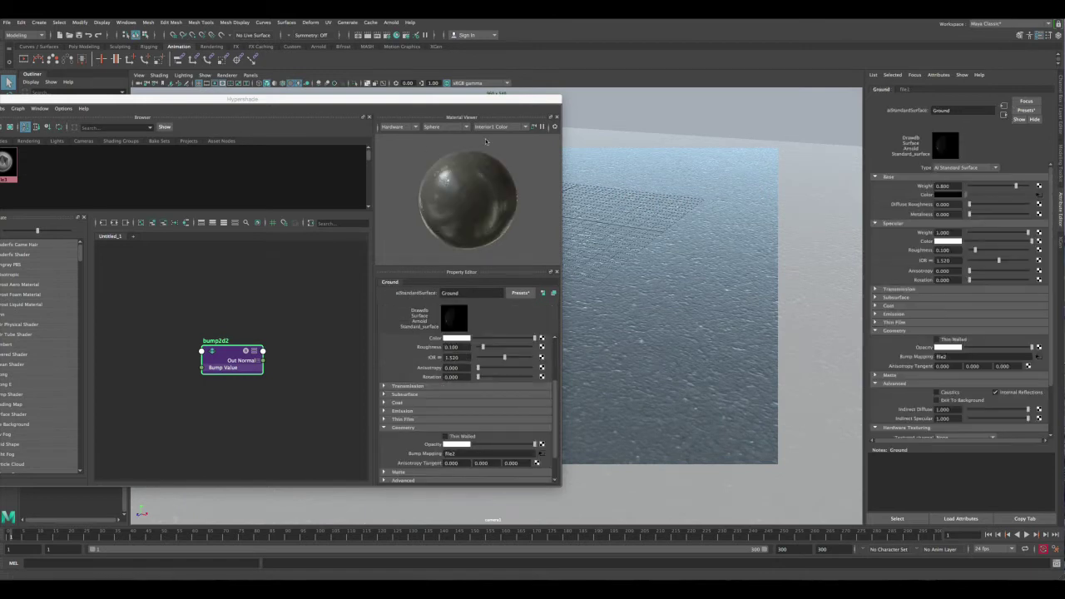
Step: Graph the Ground material's input/output network, then render an Arnold preview and close it
{"action": "left_click_drag", "start_coordinate": [480, 103], "coordinate": [624, 105]}
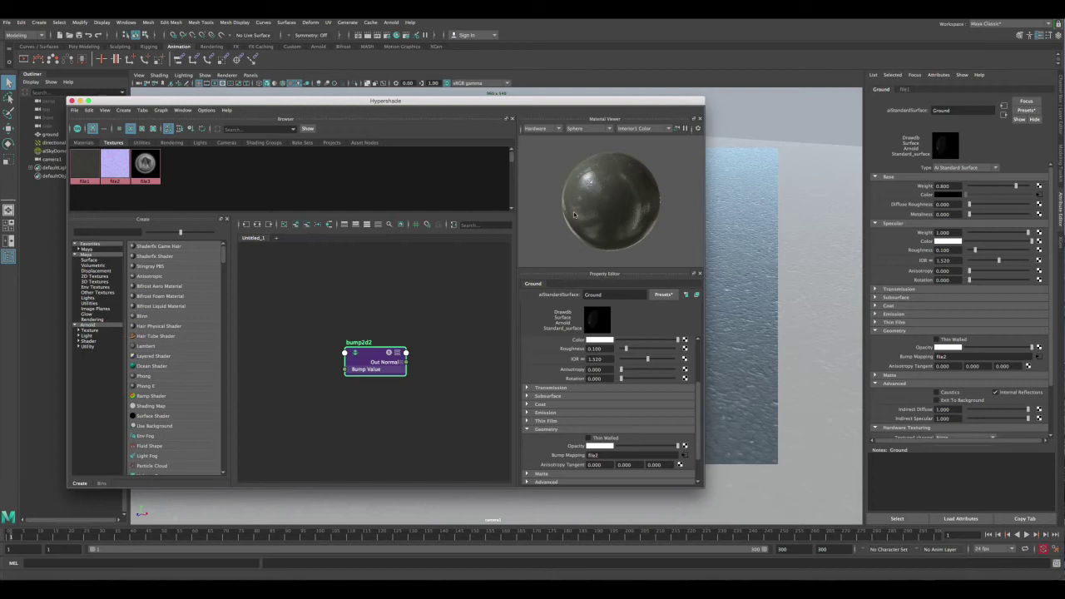
{"action": "left_click", "coordinate": [83, 143]}
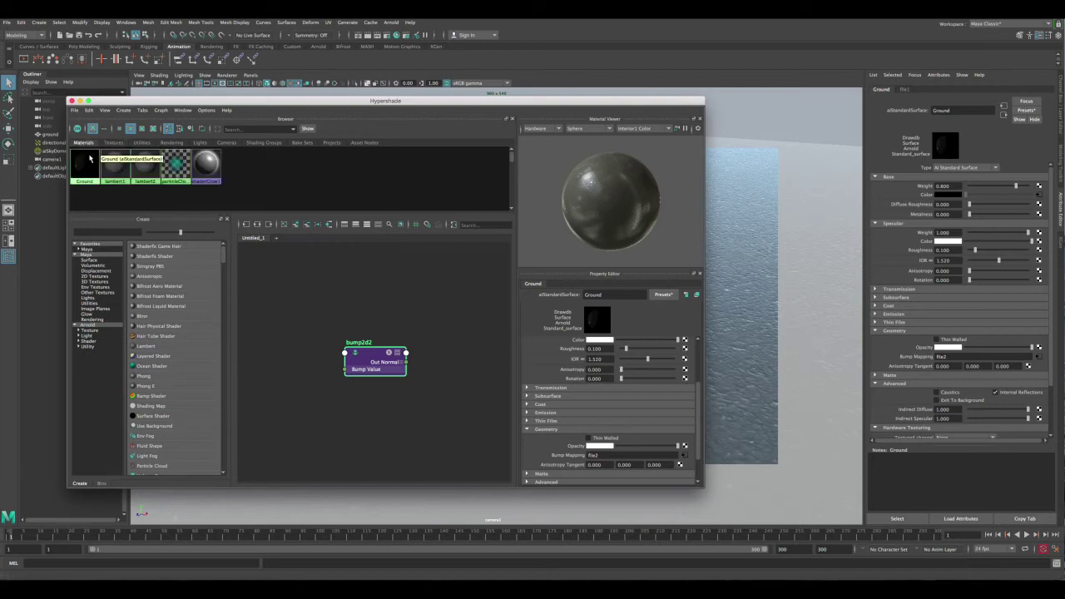
{"action": "left_click", "coordinate": [257, 225]}
{"action": "scroll", "coordinate": [425, 358], "scroll_direction": "up", "scroll_amount": 3}
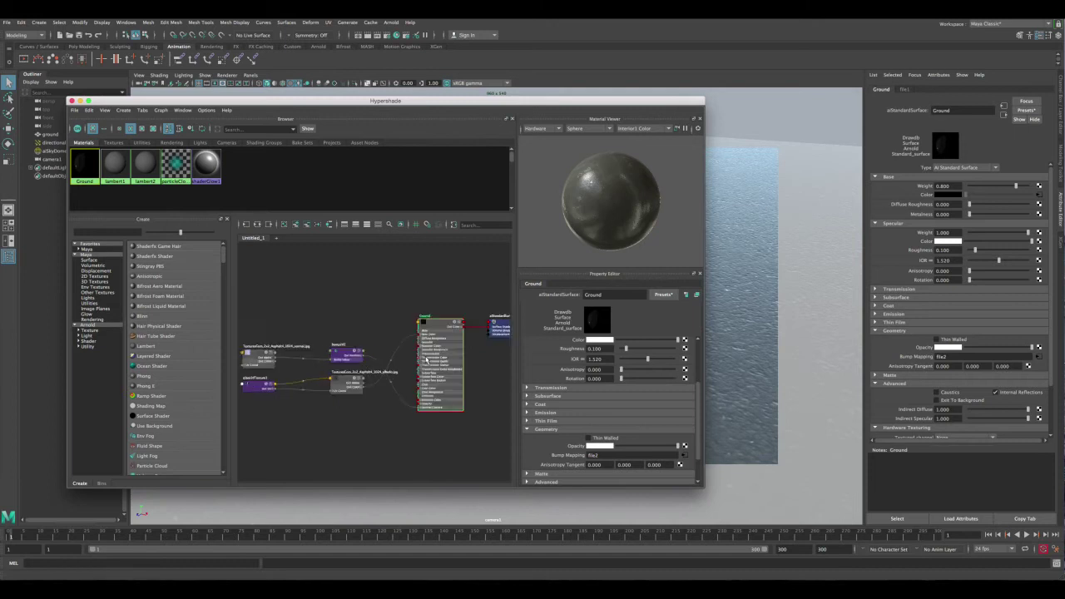
{"action": "left_click", "coordinate": [423, 301]}
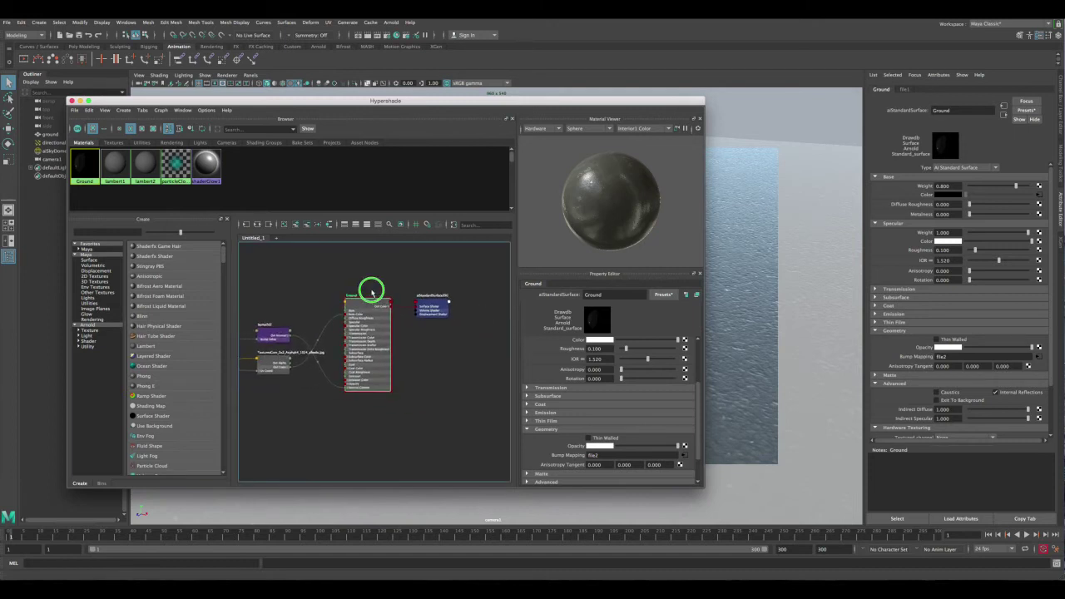
{"action": "scroll", "coordinate": [371, 291], "scroll_direction": "up", "scroll_amount": 2}
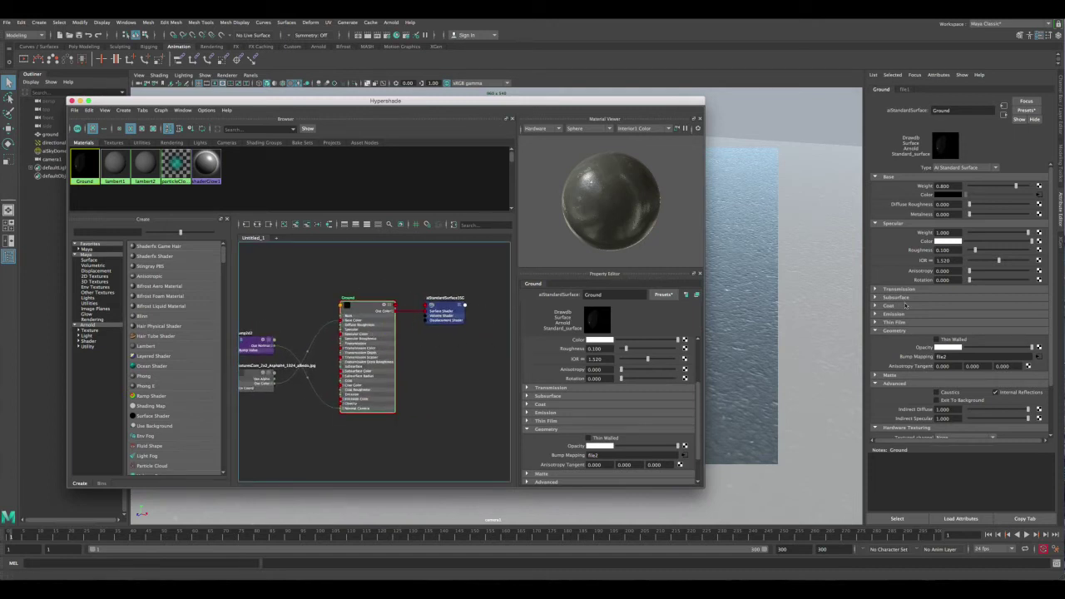
{"action": "left_click", "coordinate": [361, 35]}
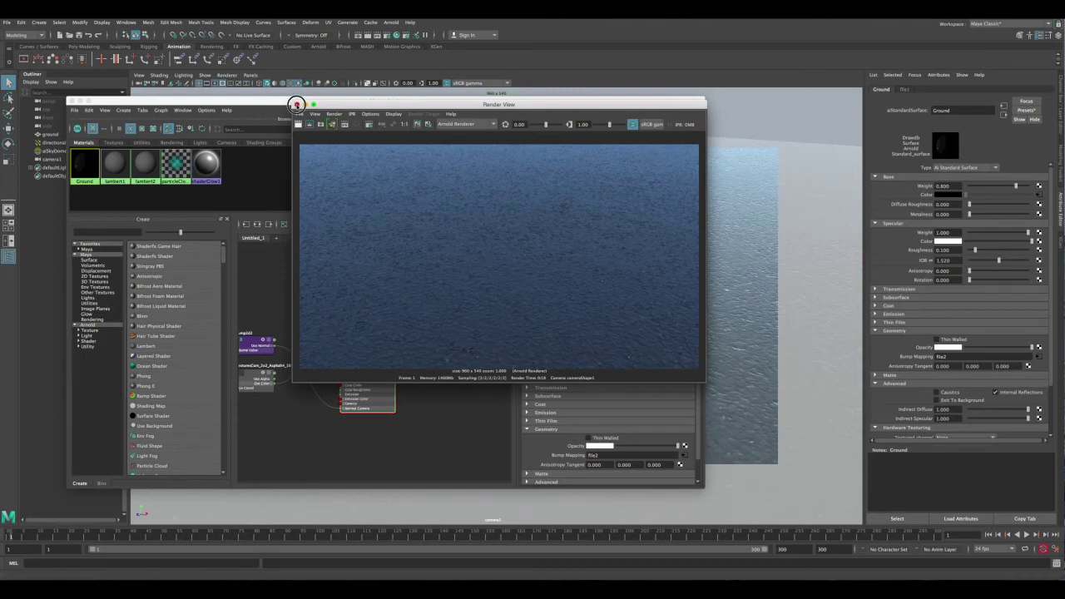
{"action": "left_click", "coordinate": [296, 104]}
Step: Create a Maya 2D Noise texture node and frame noise1 in the node graph
{"action": "left_click", "coordinate": [299, 276]}
{"action": "middle_click_drag", "start_coordinate": [301, 277], "coordinate": [387, 284]}
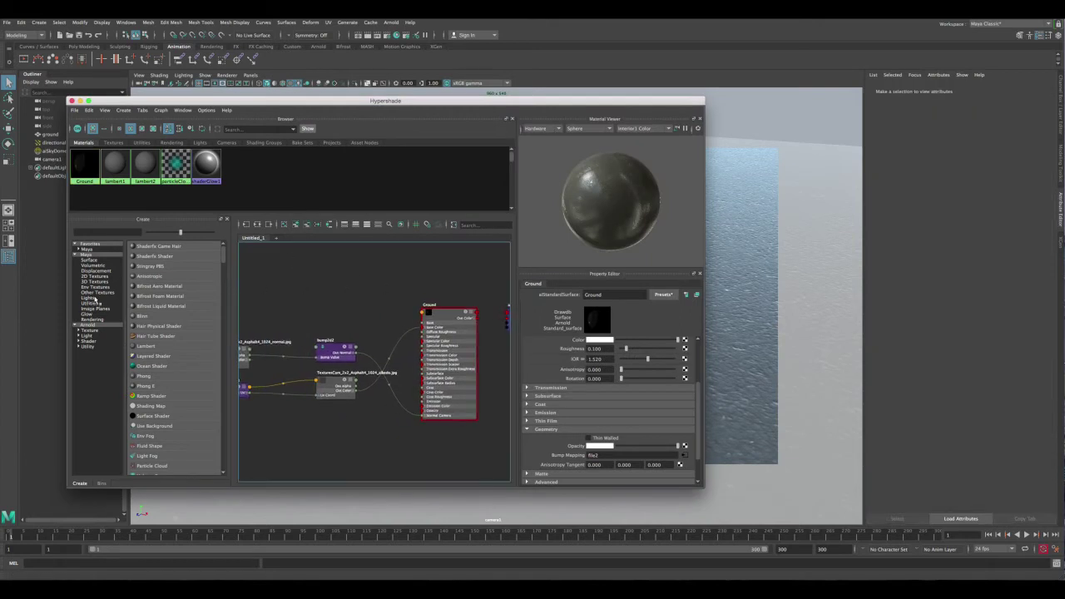
{"action": "left_click", "coordinate": [95, 277]}
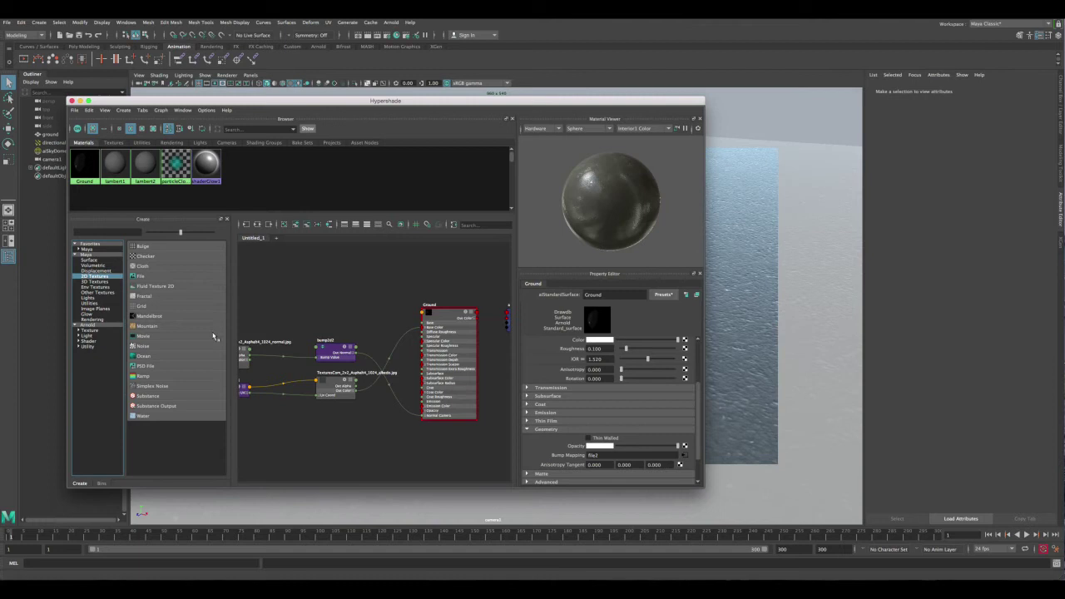
{"action": "left_click", "coordinate": [148, 346]}
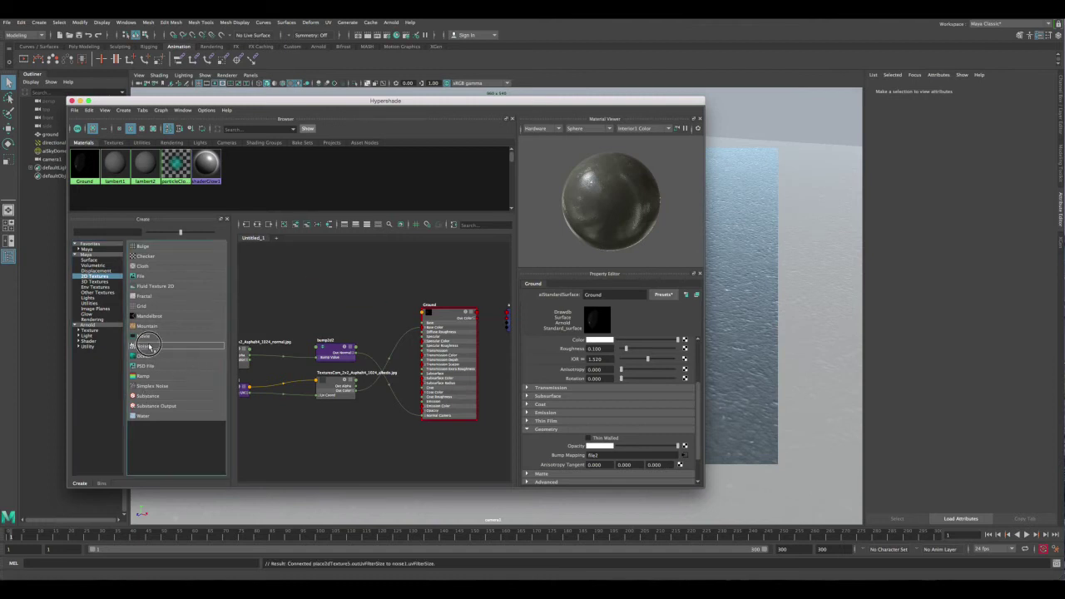
{"action": "left_click", "coordinate": [362, 283]}
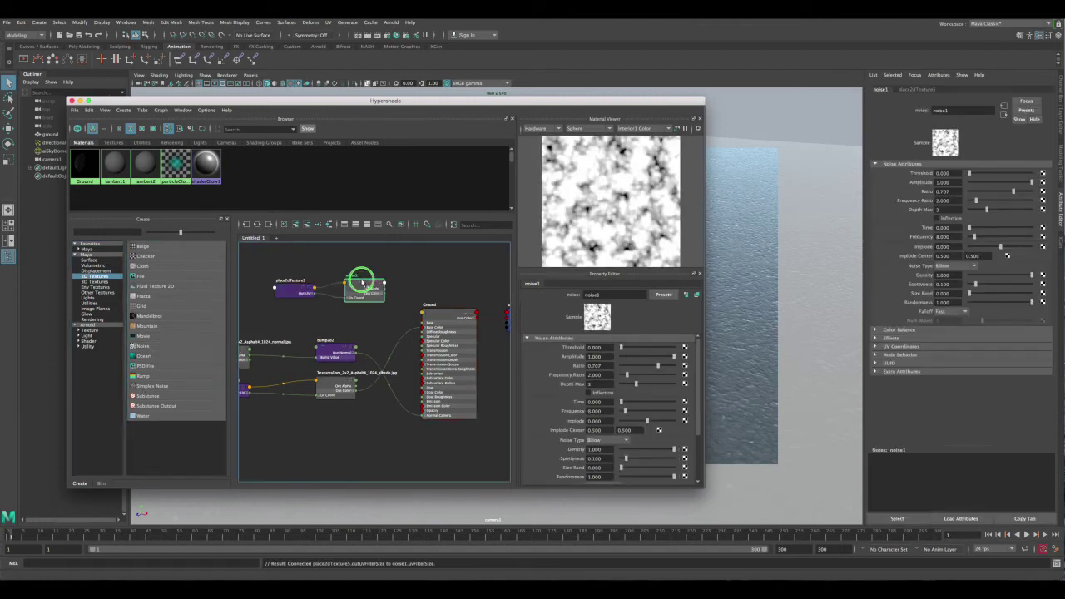
{"action": "scroll", "coordinate": [387, 313], "scroll_direction": "up", "scroll_amount": 4}
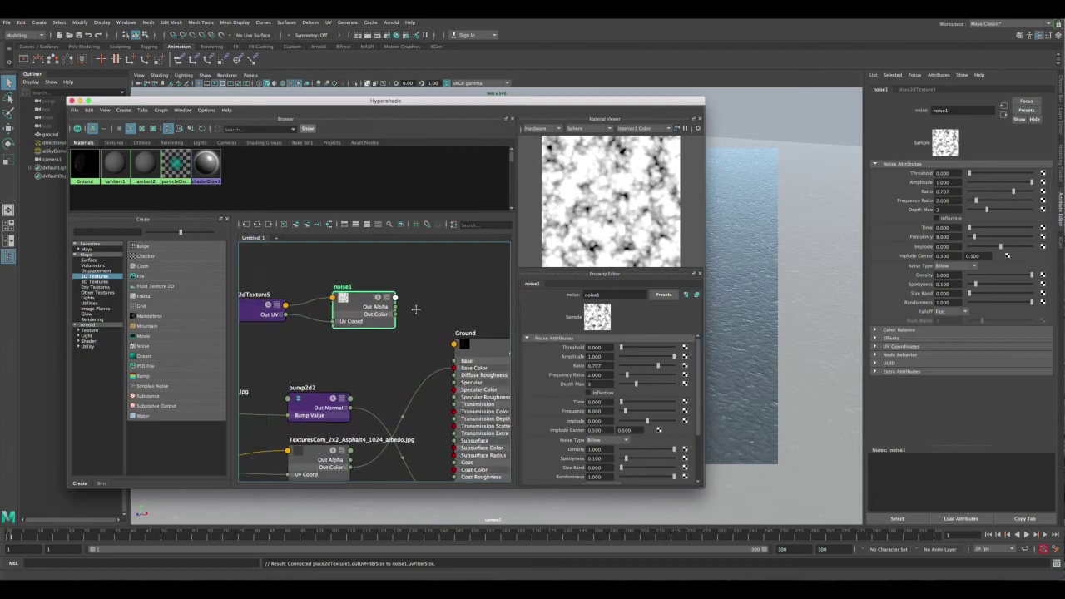
{"action": "middle_click_drag", "start_coordinate": [415, 310], "coordinate": [426, 305], "text": "alt"}
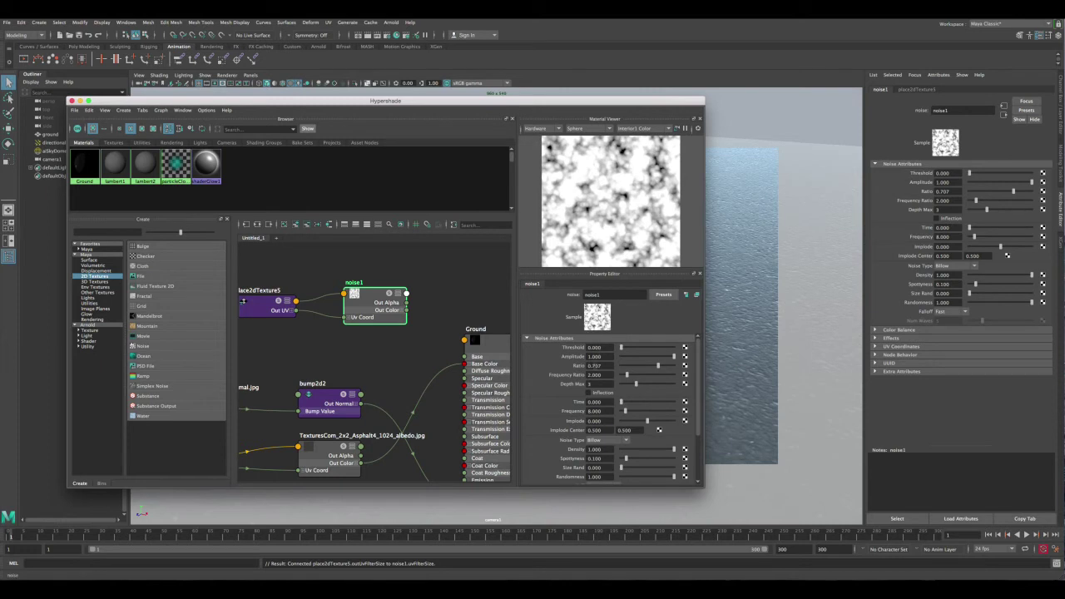
Step: Set noise1's Ratio to 0, Frequency Ratio to 1 and Frequency to 10.4
{"action": "left_click_drag", "start_coordinate": [658, 366], "coordinate": [599, 369]}
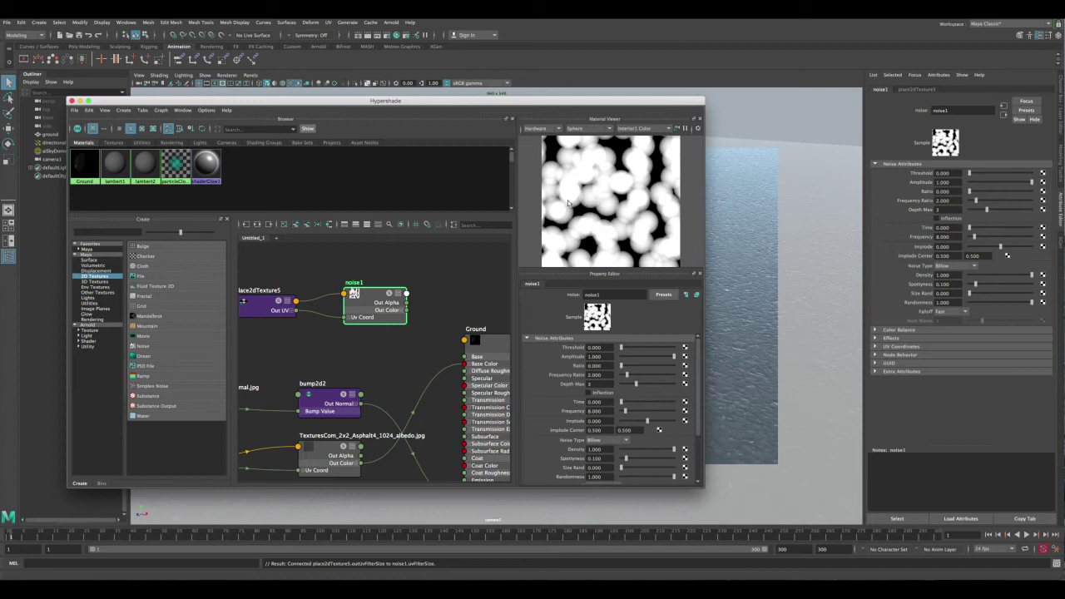
{"action": "left_click_drag", "start_coordinate": [626, 374], "coordinate": [612, 376]}
{"action": "double_click", "coordinate": [594, 411]}
{"action": "left_click_drag", "start_coordinate": [624, 411], "coordinate": [648, 413]}
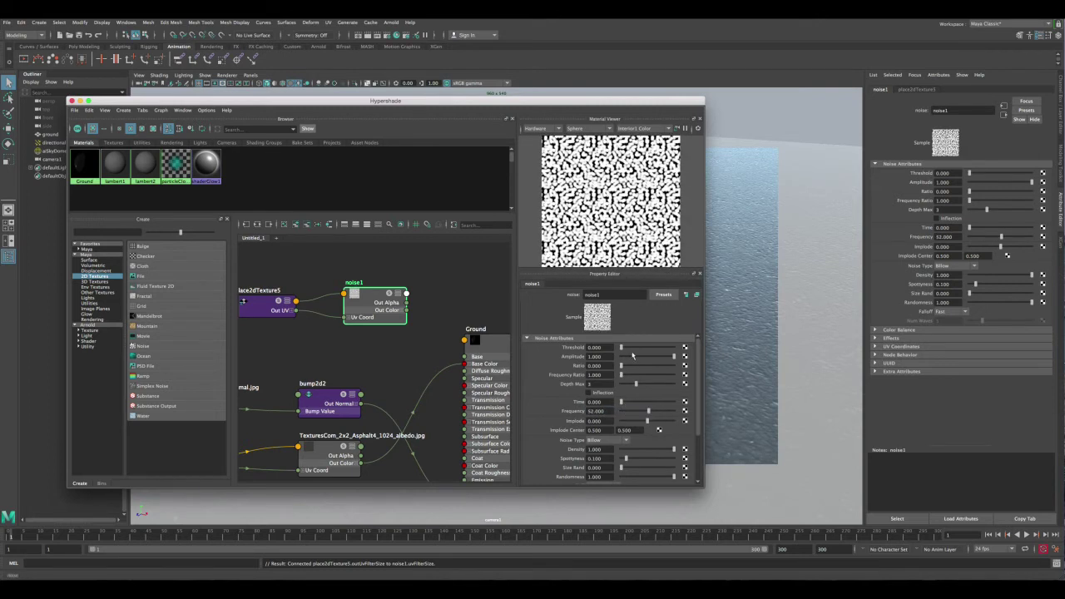
{"action": "left_click_drag", "start_coordinate": [637, 414], "coordinate": [621, 412]}
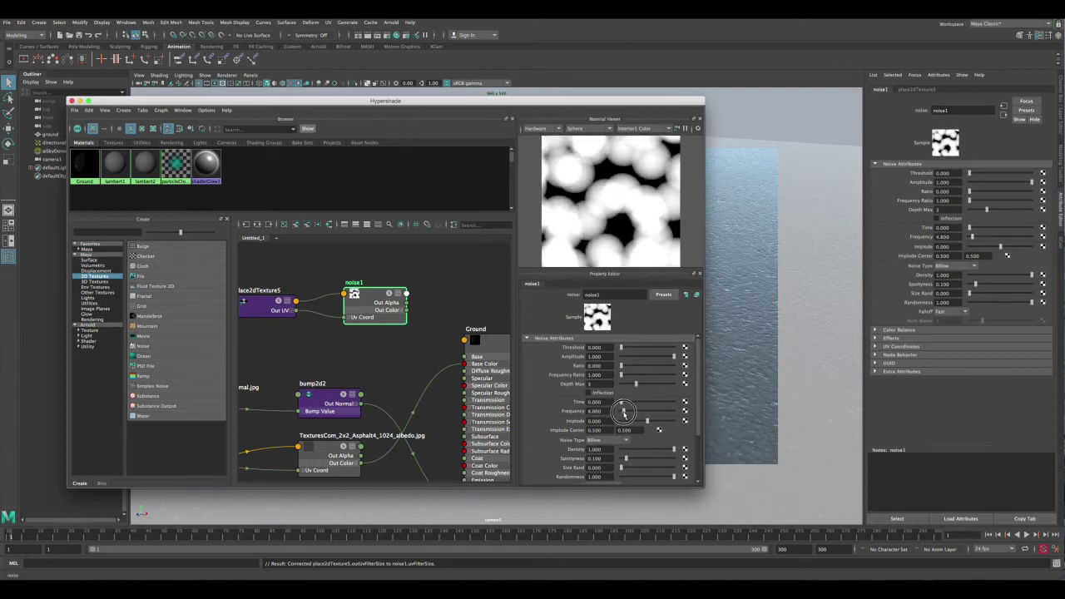
{"action": "double_click", "coordinate": [594, 411]}
{"action": "type", "text": "10.4"}
{"action": "key", "text": "Return"}
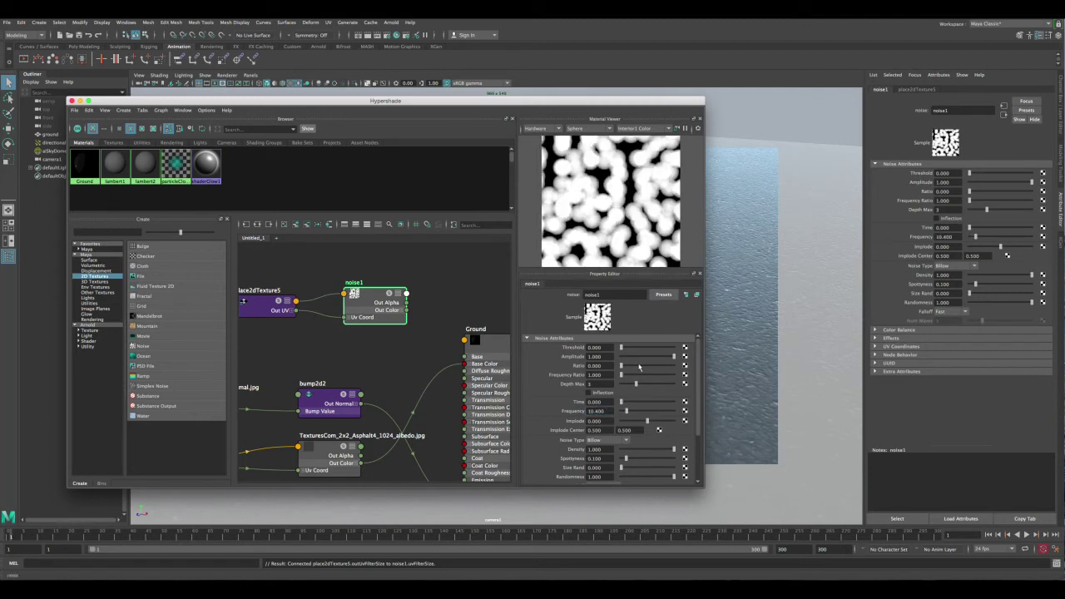
Step: Try noise1's Time, Density and Randomness sliders and set Size Rand to 0.408
{"action": "scroll", "coordinate": [698, 414], "scroll_direction": "down", "scroll_amount": 3}
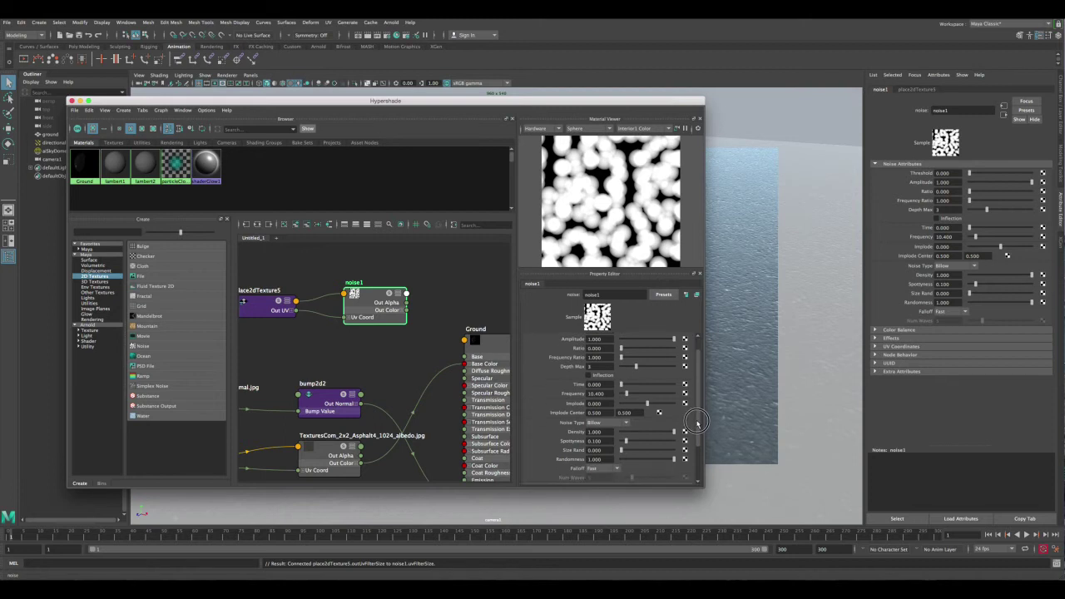
{"action": "left_click_drag", "start_coordinate": [623, 364], "coordinate": [622, 366]}
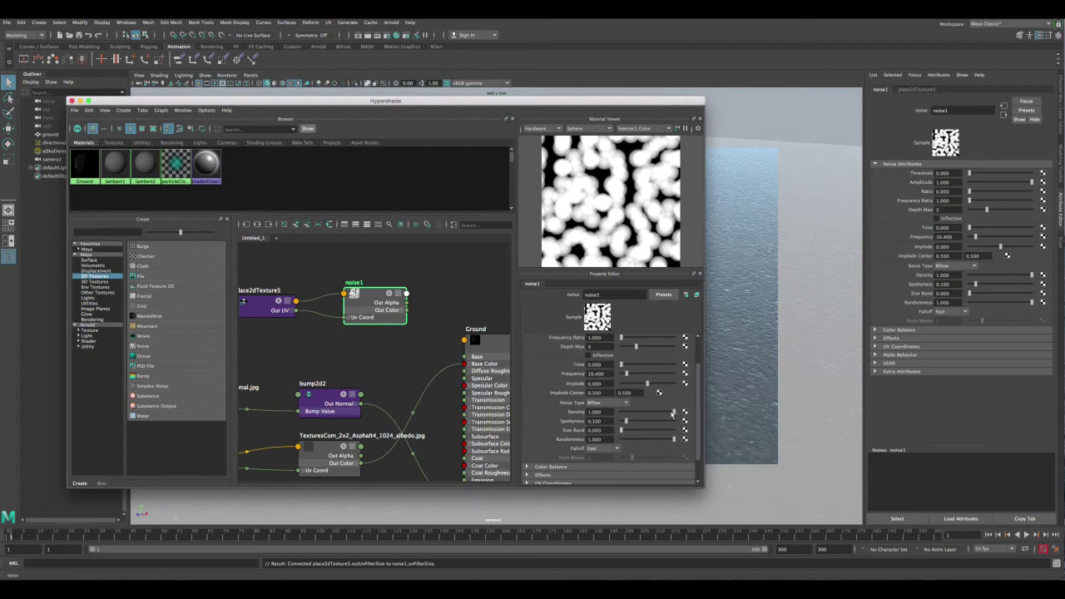
{"action": "mouse_move", "coordinate": [673, 413]}
{"action": "left_mouse_down"}
{"action": "mouse_move", "coordinate": [618, 413]}
{"action": "mouse_move", "coordinate": [684, 414]}
{"action": "left_mouse_up"}
{"action": "mouse_move", "coordinate": [623, 431]}
{"action": "left_mouse_down"}
{"action": "mouse_move", "coordinate": [653, 430]}
{"action": "mouse_move", "coordinate": [641, 431]}
{"action": "left_mouse_up"}
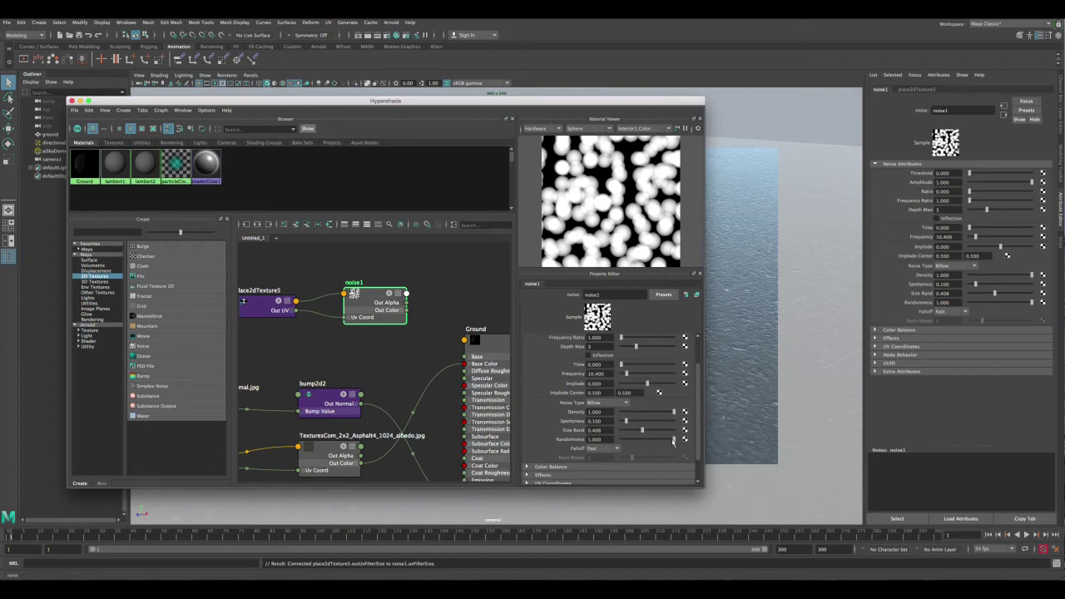
{"action": "mouse_move", "coordinate": [672, 440]}
{"action": "left_mouse_down"}
{"action": "mouse_move", "coordinate": [589, 441]}
{"action": "mouse_move", "coordinate": [676, 440]}
{"action": "left_mouse_up"}
Step: Frame all graph nodes and test the Ground shader's specular weight, then restore it
{"action": "mouse_move", "coordinate": [602, 102]}
{"action": "left_mouse_down"}
{"action": "mouse_move", "coordinate": [318, 94]}
{"action": "mouse_move", "coordinate": [582, 97]}
{"action": "left_mouse_up"}
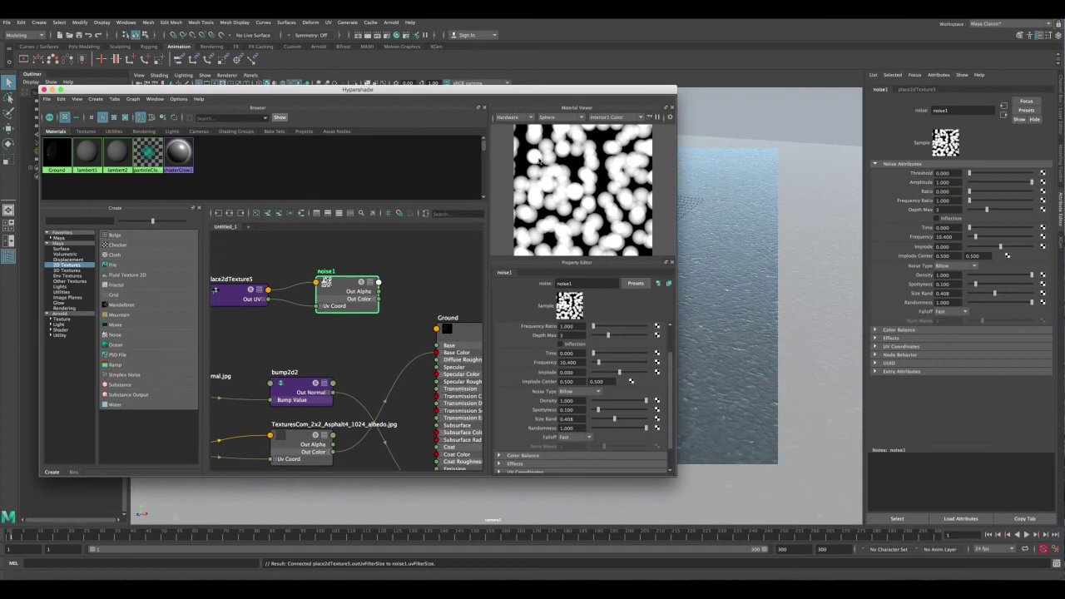
{"action": "key", "text": "a"}
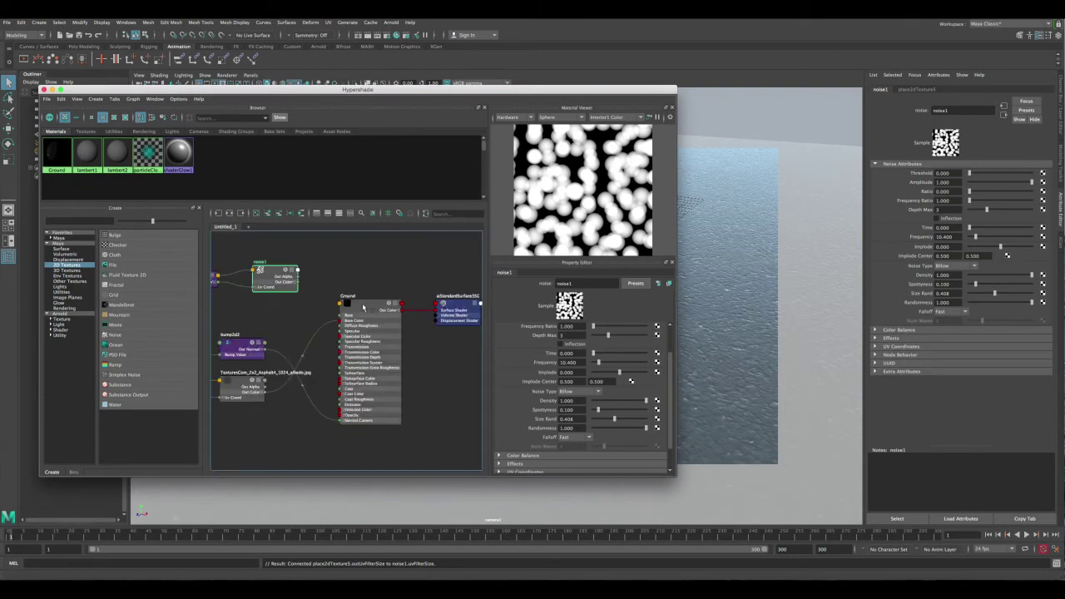
{"action": "left_click", "coordinate": [363, 308]}
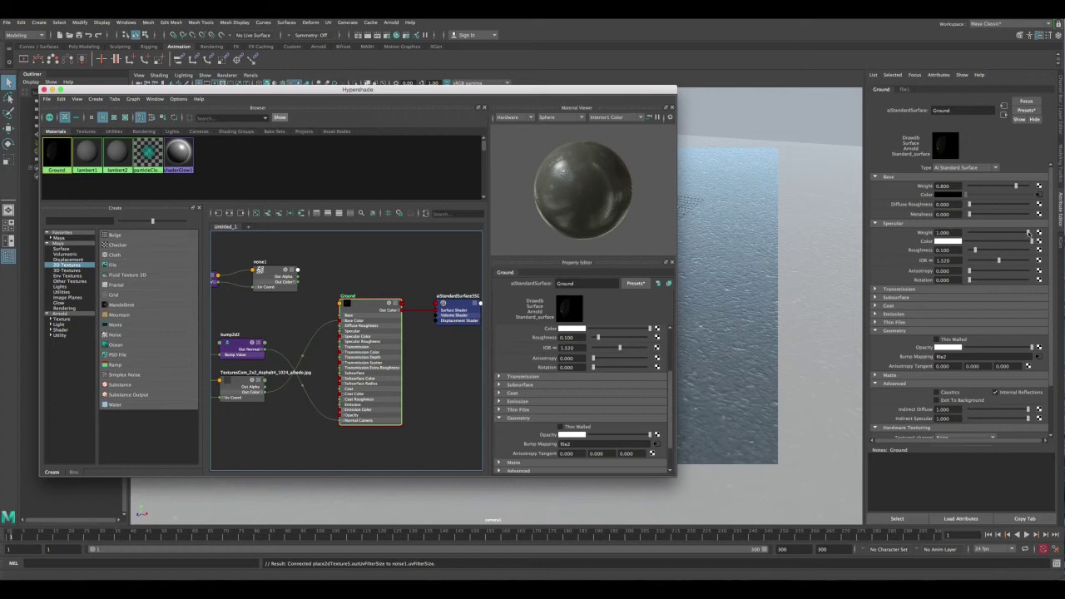
{"action": "left_click_drag", "start_coordinate": [1029, 233], "coordinate": [945, 234]}
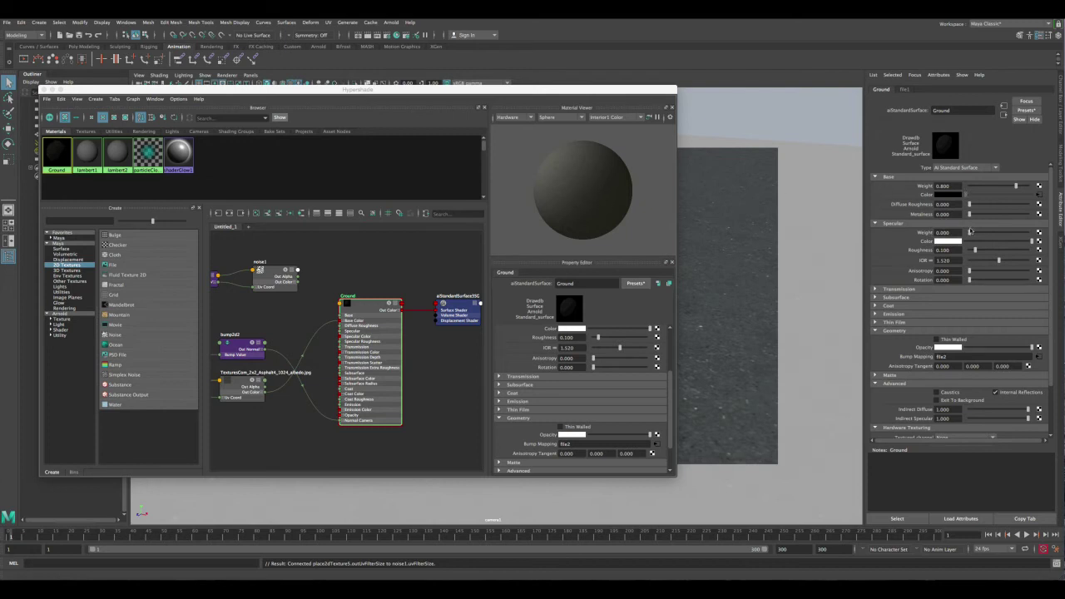
{"action": "left_click_drag", "start_coordinate": [969, 233], "coordinate": [1009, 233]}
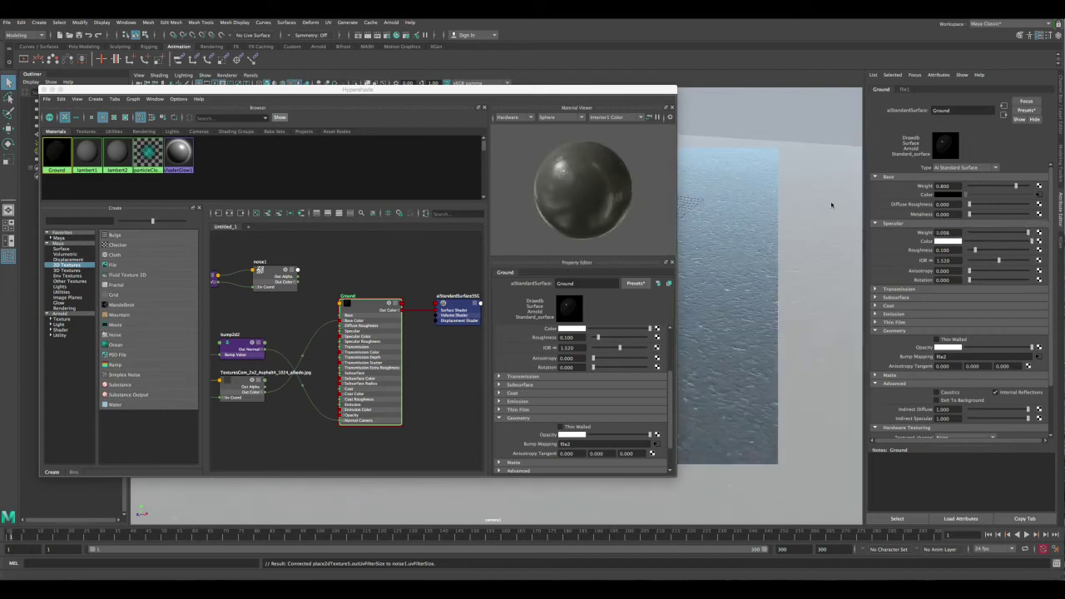
Step: Try a rougher diffuse on Ground while comparing against the noise1 pattern preview
{"action": "left_click", "coordinate": [279, 277]}
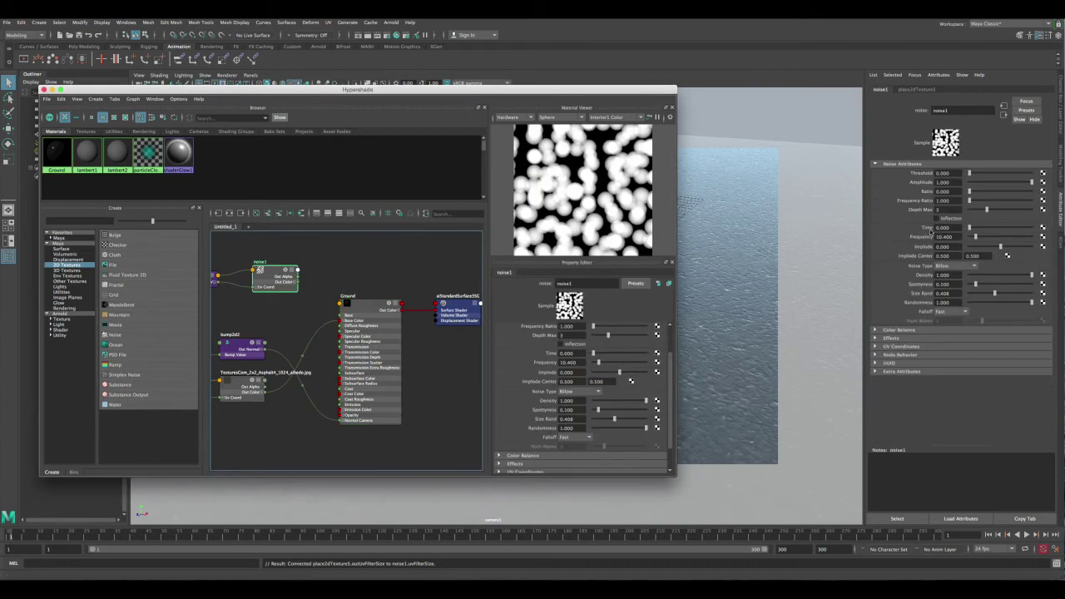
{"action": "left_click", "coordinate": [362, 304]}
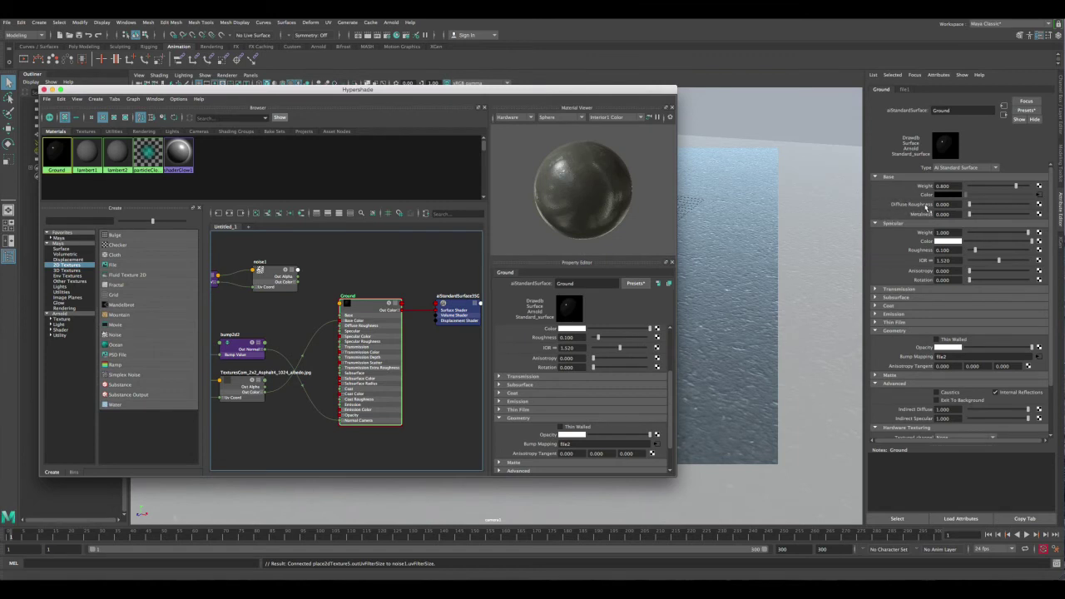
{"action": "left_click_drag", "start_coordinate": [969, 205], "coordinate": [932, 208]}
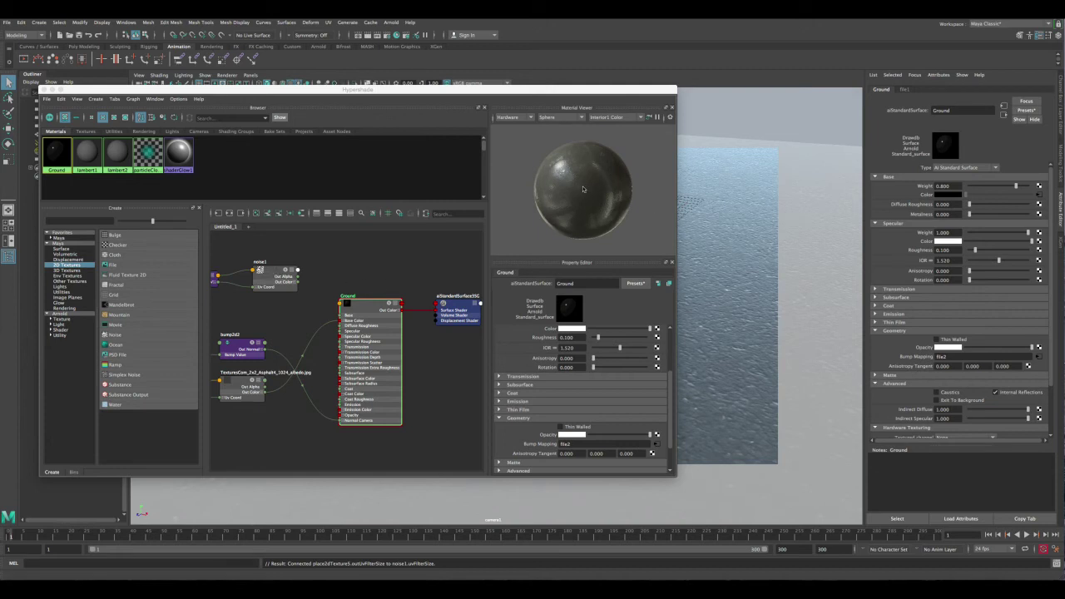
{"action": "left_click", "coordinate": [273, 275]}
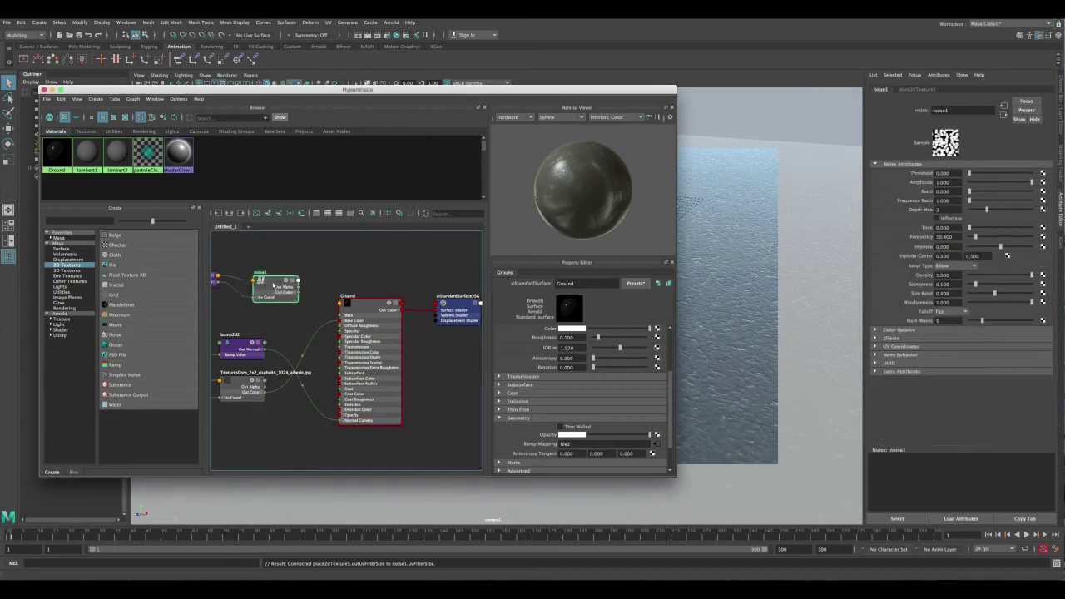
{"action": "left_click", "coordinate": [362, 309]}
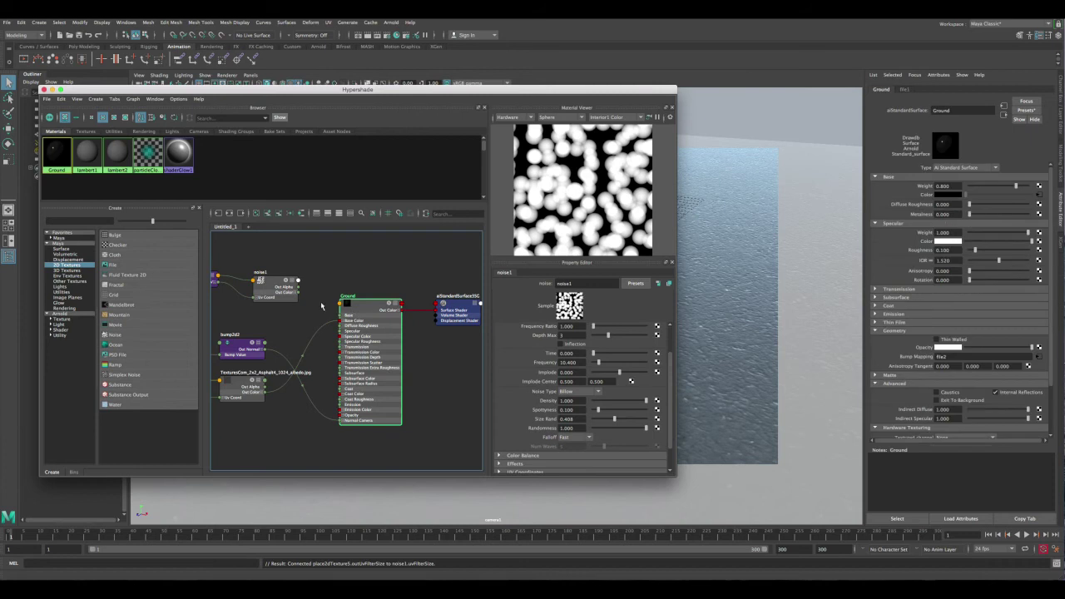
{"action": "left_click", "coordinate": [277, 286]}
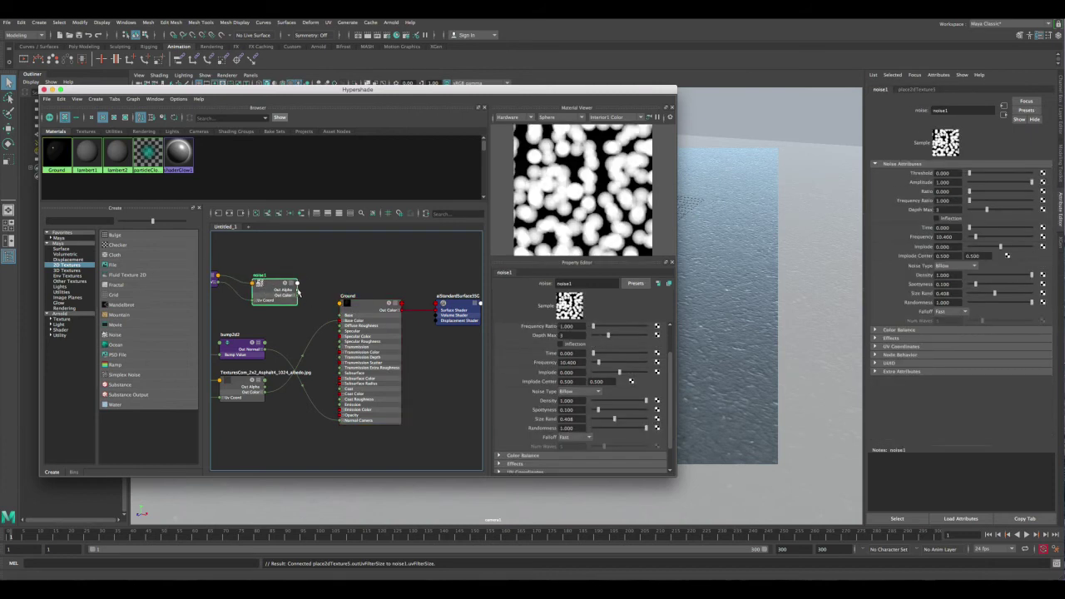
Step: Connect noise1's Out Alpha to the Ground shader's specular weight and check the viewport
{"action": "left_click_drag", "start_coordinate": [301, 288], "coordinate": [346, 331]}
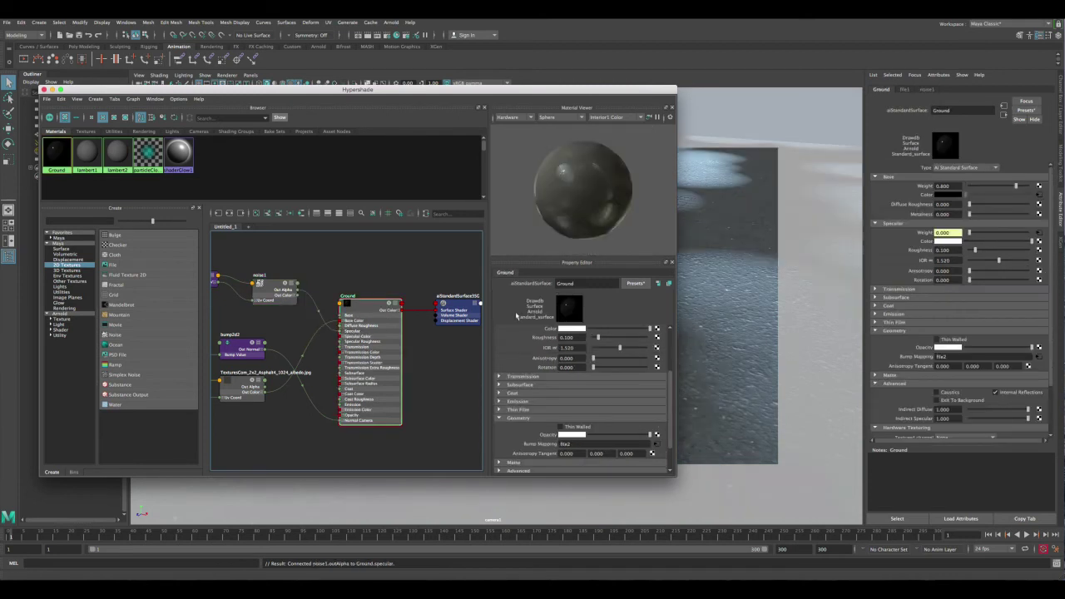
{"action": "left_click_drag", "start_coordinate": [620, 94], "coordinate": [203, 78]}
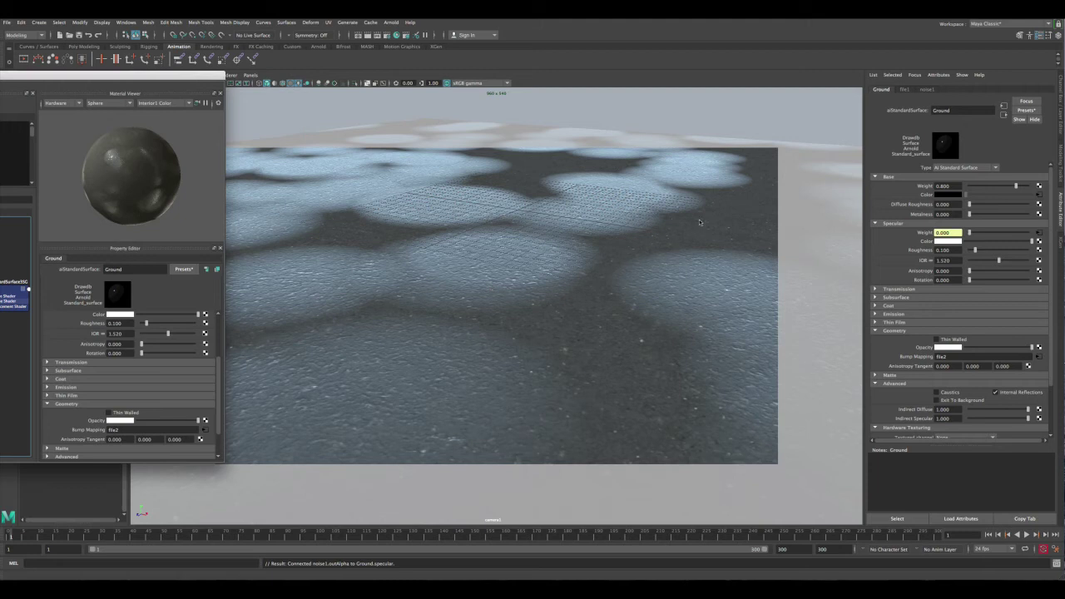
{"action": "left_click_drag", "start_coordinate": [205, 77], "coordinate": [677, 106]}
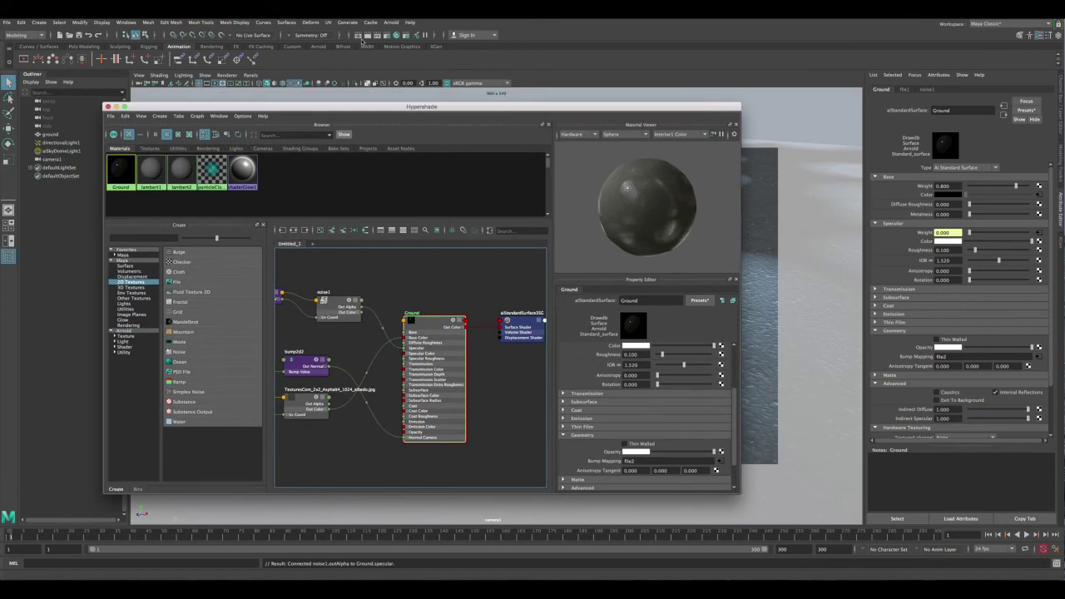
{"action": "left_click", "coordinate": [361, 38]}
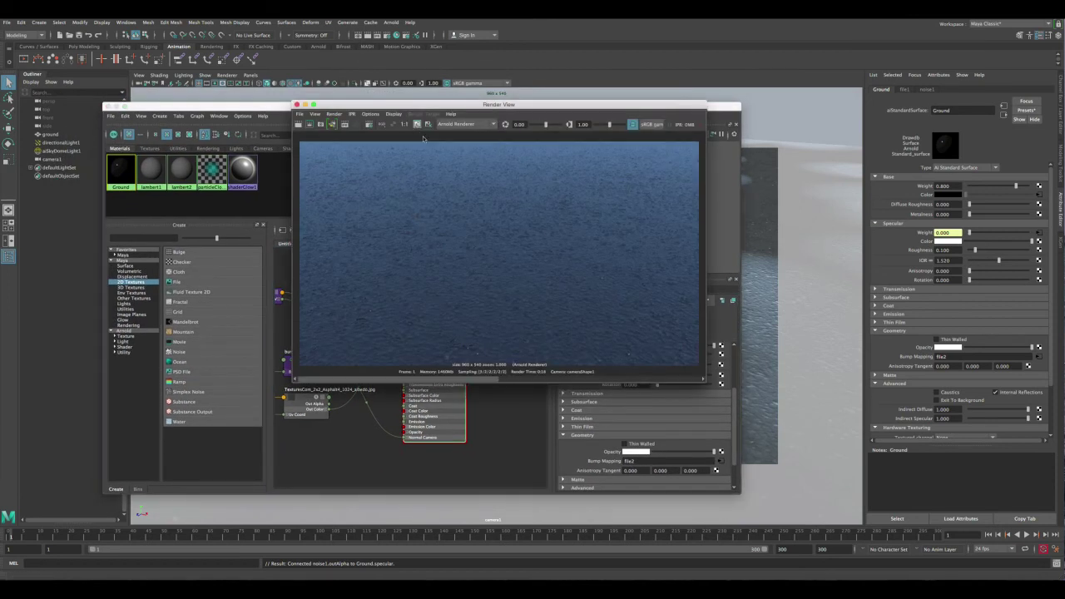
{"action": "left_click", "coordinate": [308, 124]}
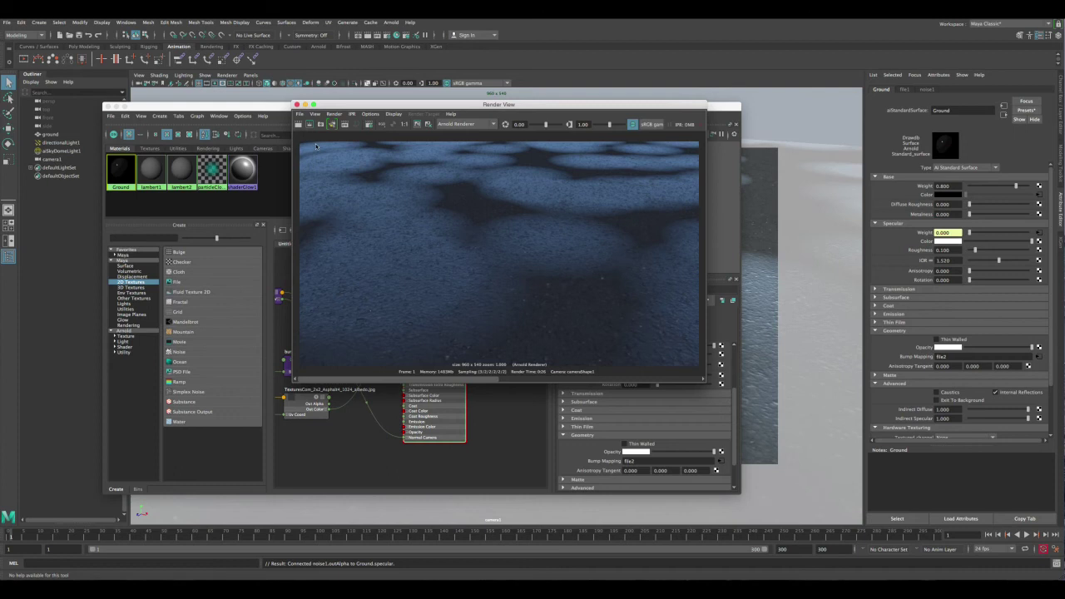
{"action": "left_click", "coordinate": [297, 105]}
{"action": "left_click", "coordinate": [340, 306]}
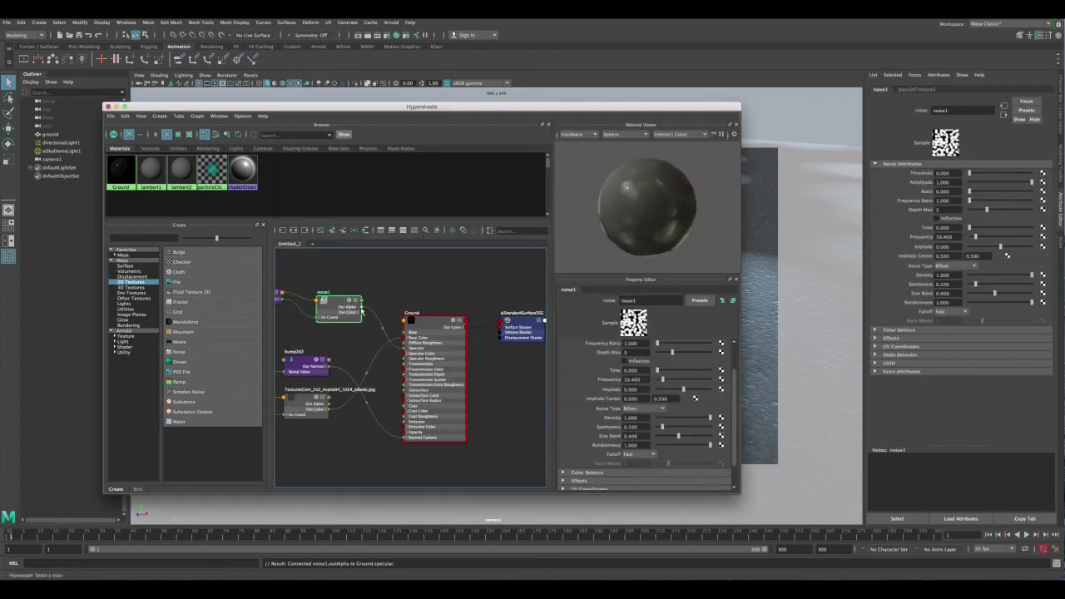
Step: Connect noise1's Out Alpha to Ground's diffuse roughness, then re-render the ground
{"action": "left_click_drag", "start_coordinate": [361, 309], "coordinate": [412, 343]}
{"action": "left_click", "coordinate": [432, 321]}
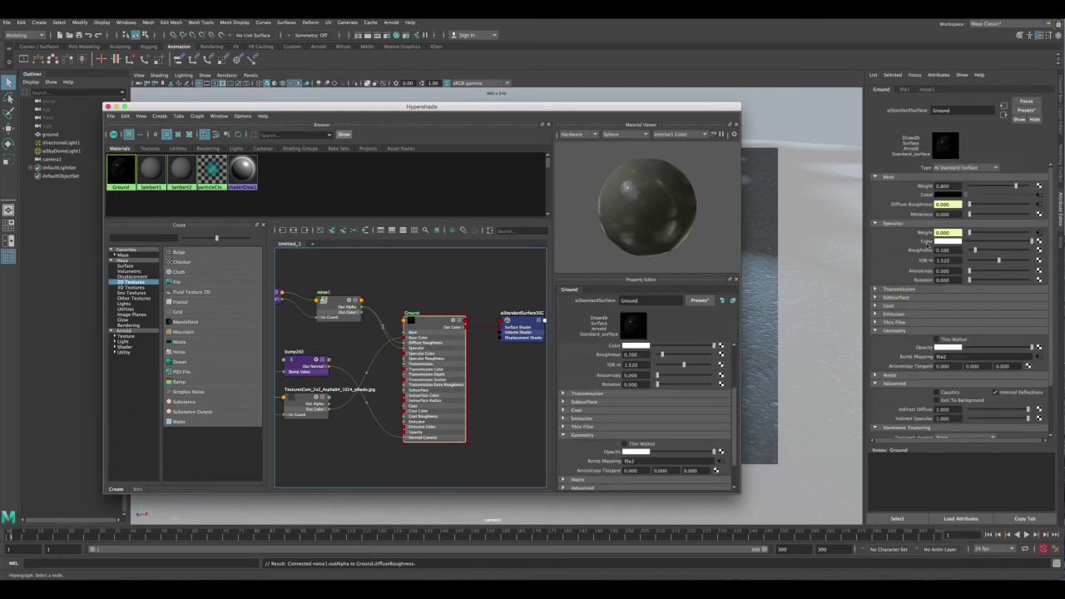
{"action": "left_click", "coordinate": [358, 35]}
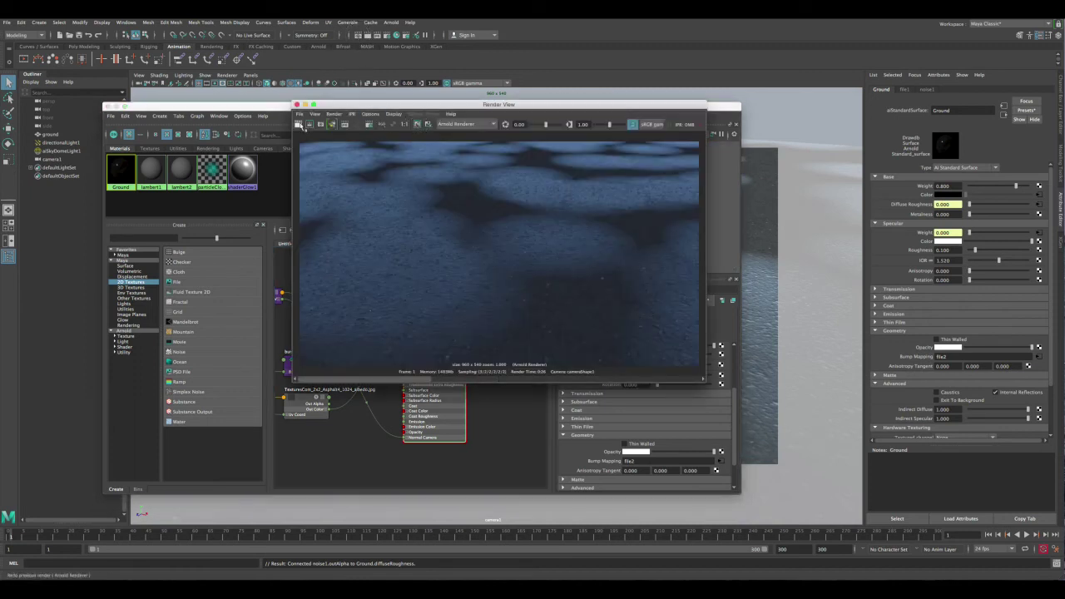
{"action": "left_click", "coordinate": [300, 124]}
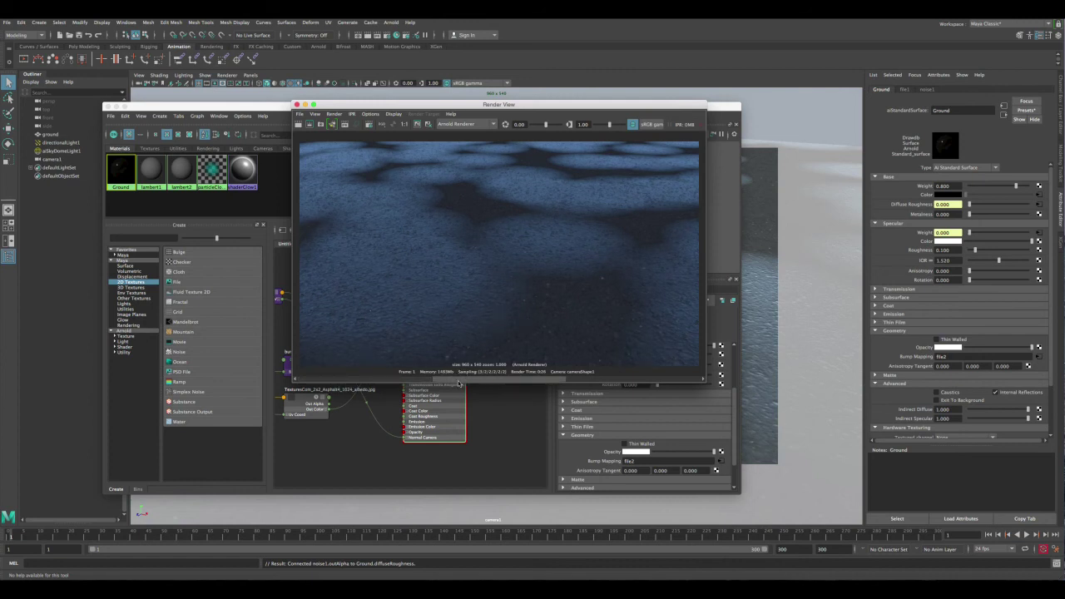
Step: Set the Ground shader's base weight to 1.000 and render the frame again
{"action": "left_click", "coordinate": [277, 375]}
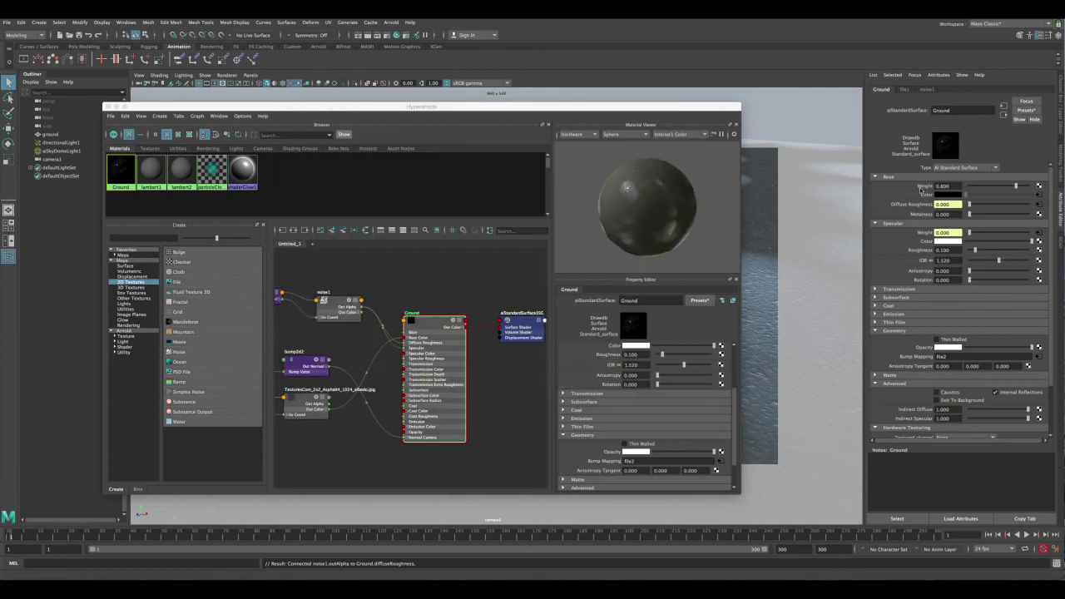
{"action": "left_click_drag", "start_coordinate": [1014, 187], "coordinate": [1038, 186]}
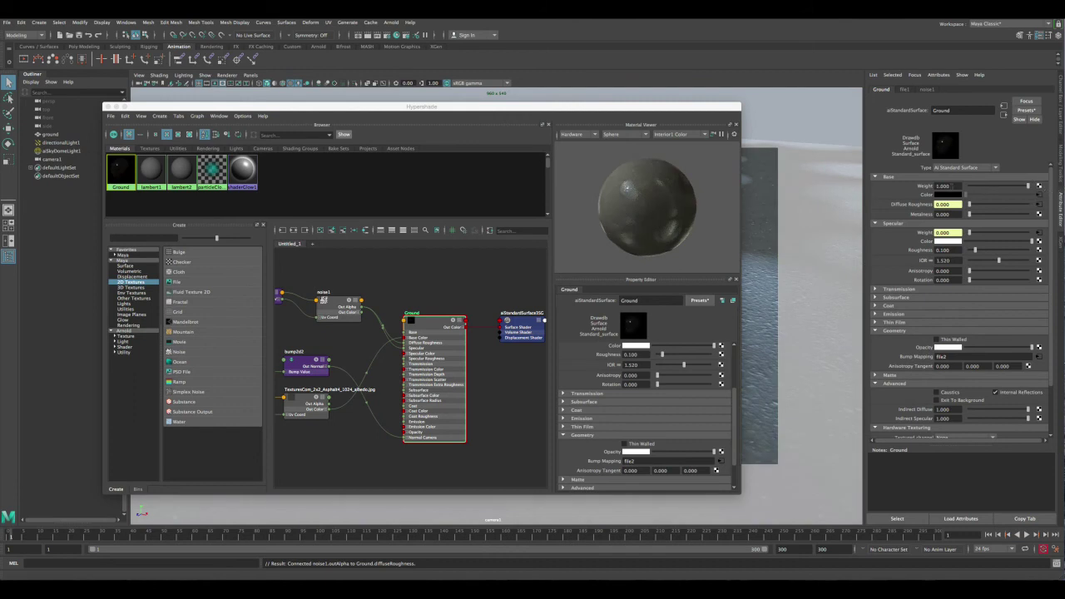
{"action": "double_click", "coordinate": [943, 185]}
{"action": "left_click", "coordinate": [358, 34]}
{"action": "left_click", "coordinate": [415, 124]}
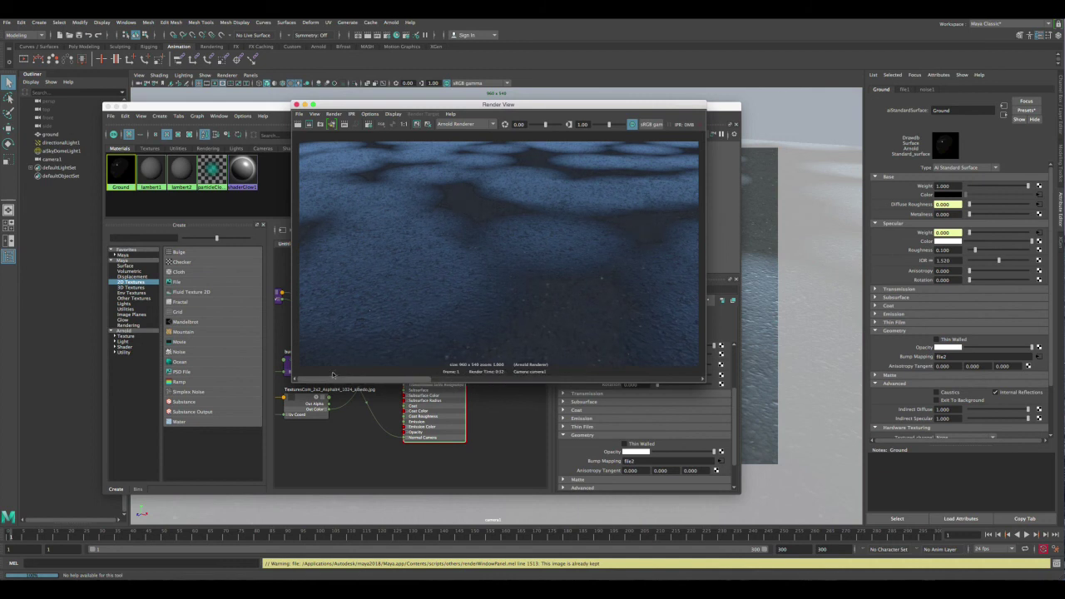
Step: Change the noise1 texture's Noise Type to Perlin Noise
{"action": "left_click", "coordinate": [350, 393]}
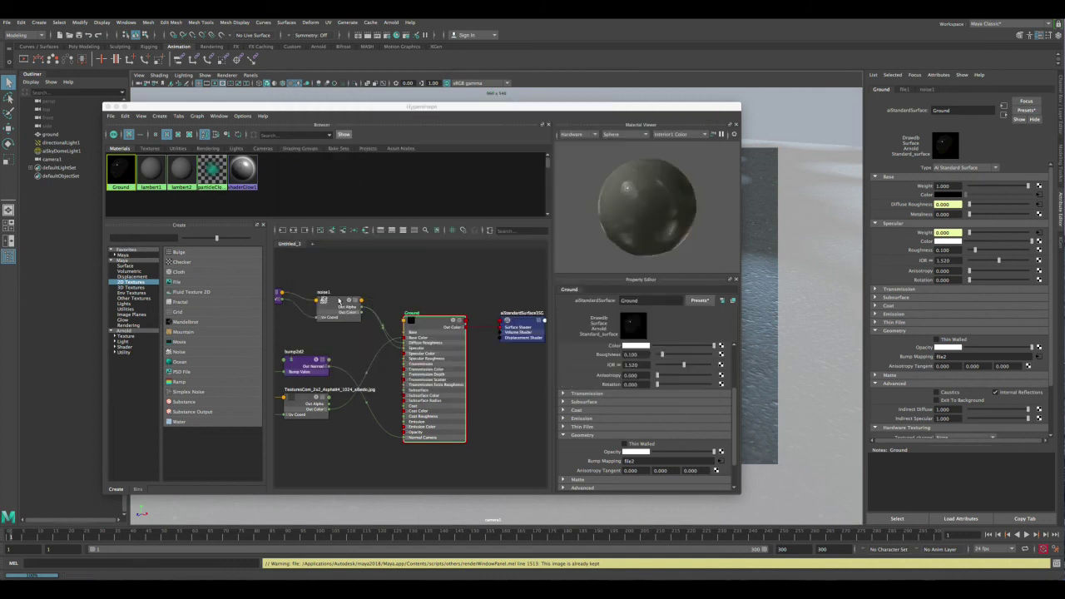
{"action": "left_click", "coordinate": [349, 309]}
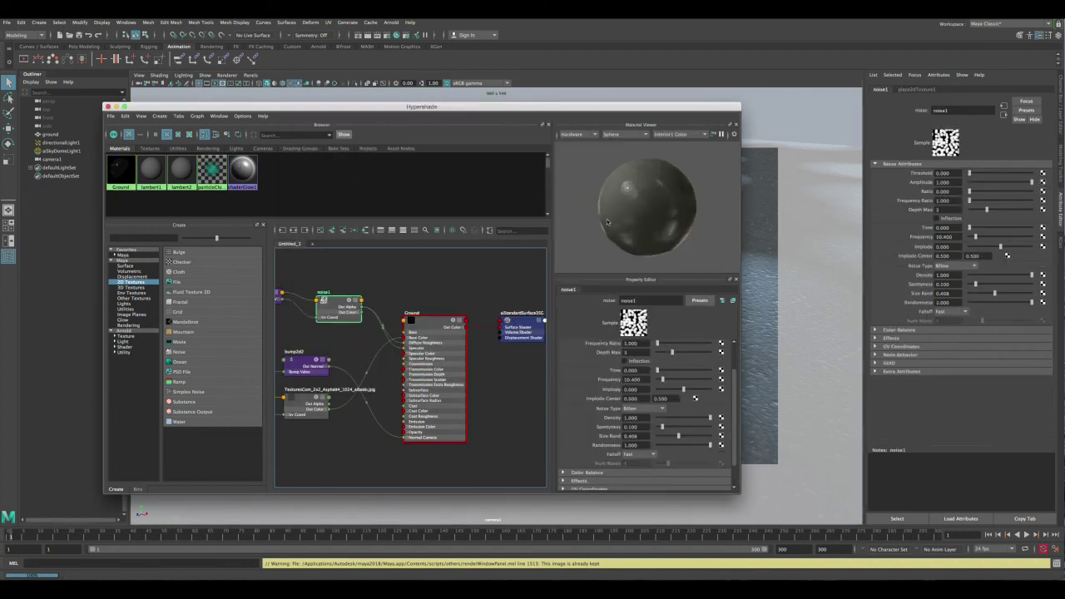
{"action": "left_click", "coordinate": [632, 409]}
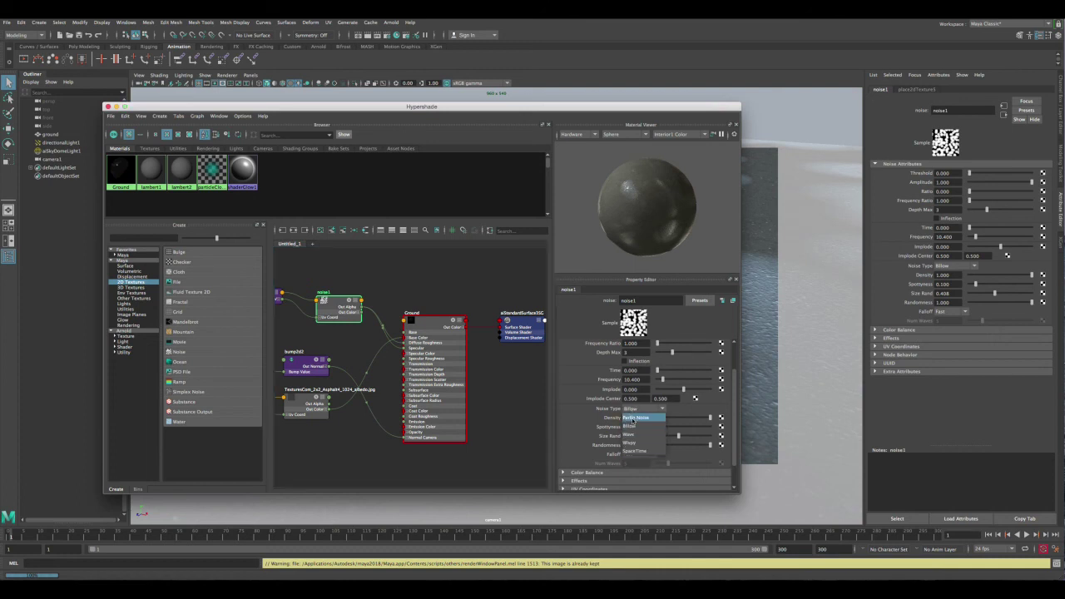
{"action": "left_click", "coordinate": [634, 417]}
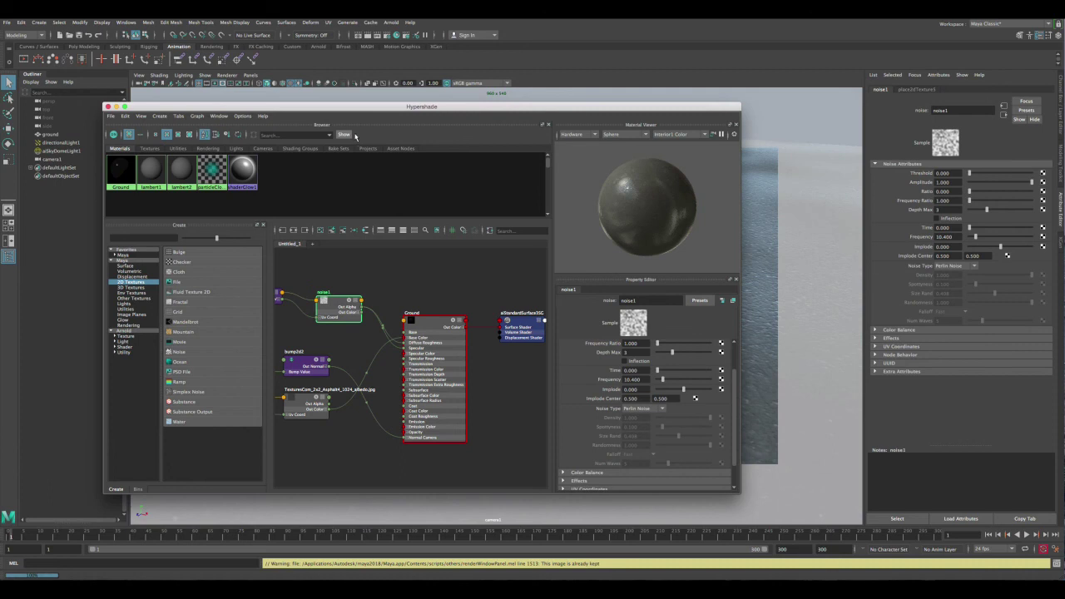
{"action": "left_click_drag", "start_coordinate": [492, 102], "coordinate": [438, 104]}
Step: Re-render the ground and compare it against earlier kept renders in Render View
{"action": "left_click", "coordinate": [360, 34]}
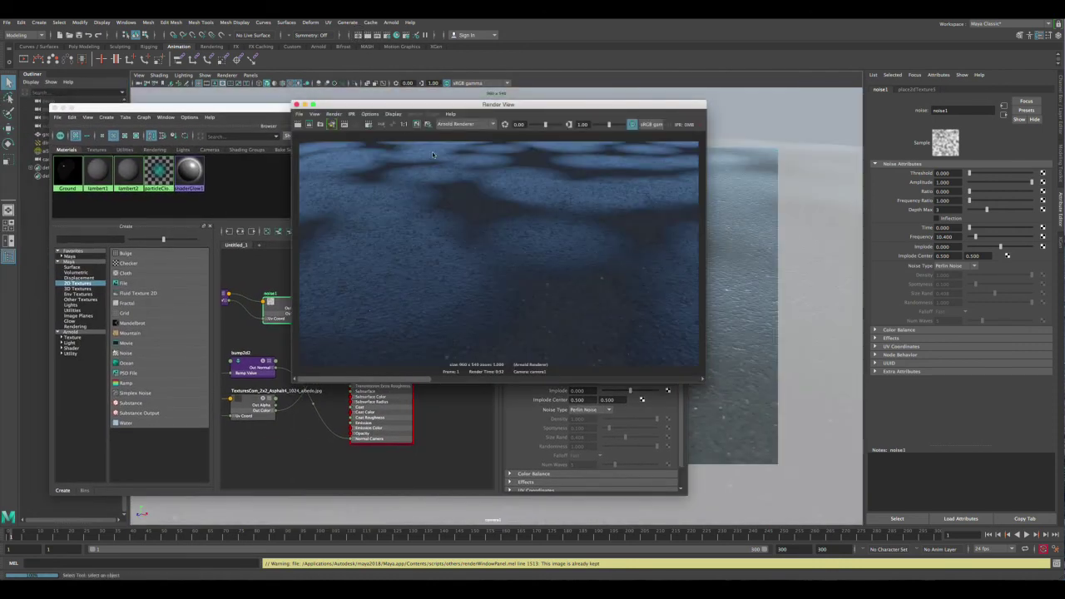
{"action": "left_click", "coordinate": [298, 124]}
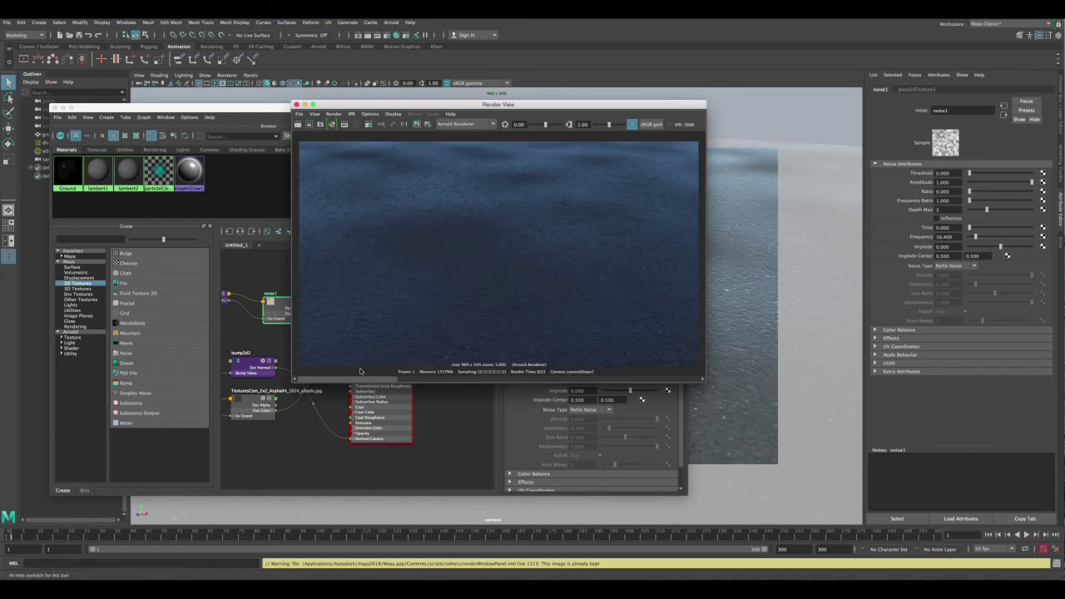
{"action": "left_click", "coordinate": [427, 381]}
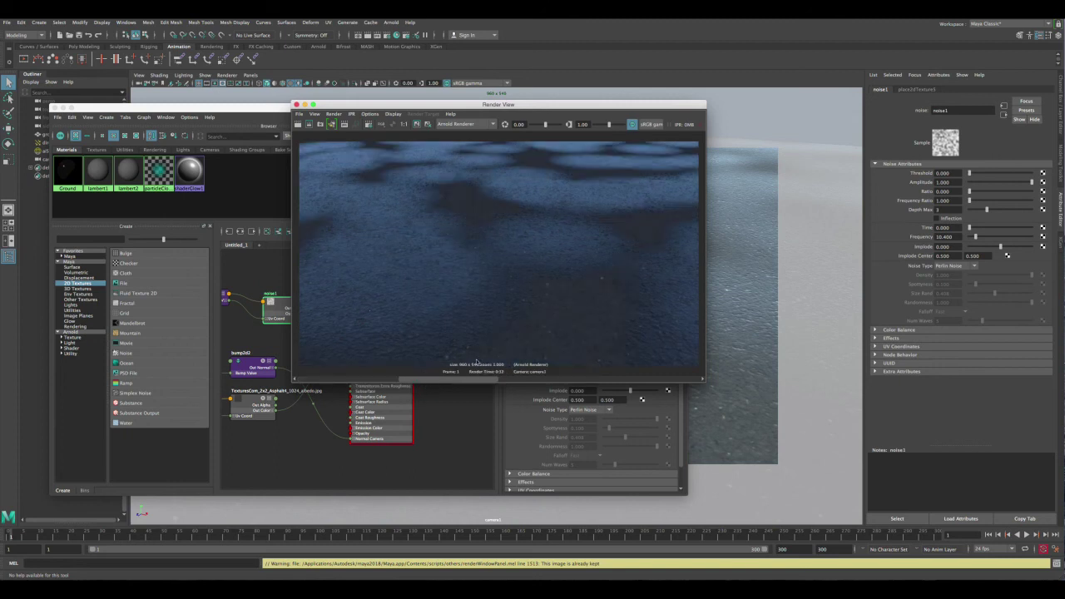
{"action": "left_click_drag", "start_coordinate": [410, 380], "coordinate": [333, 380]}
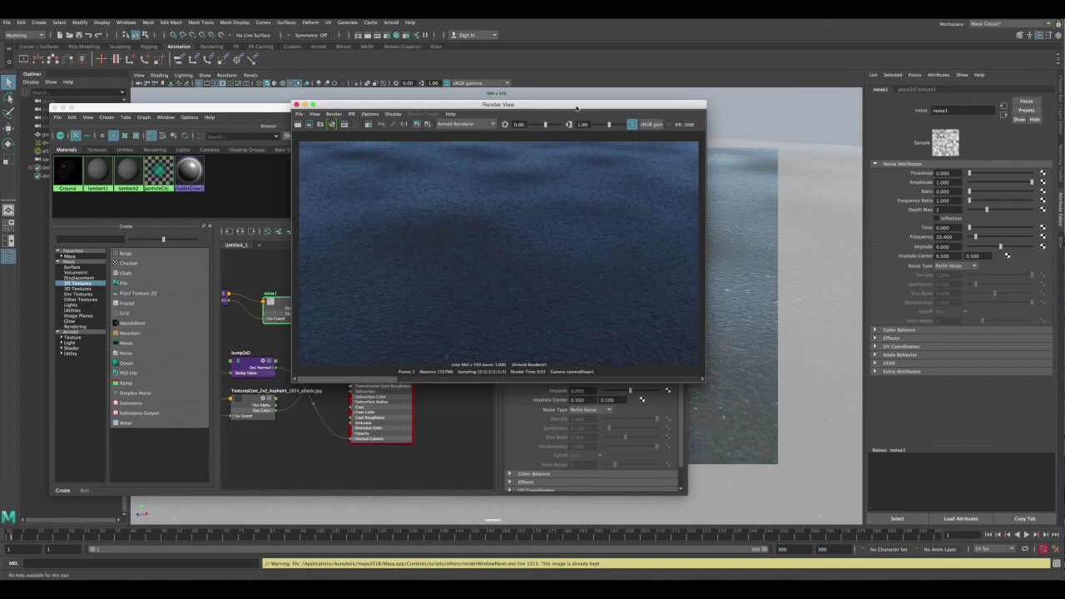
{"action": "left_click_drag", "start_coordinate": [576, 108], "coordinate": [288, 107]}
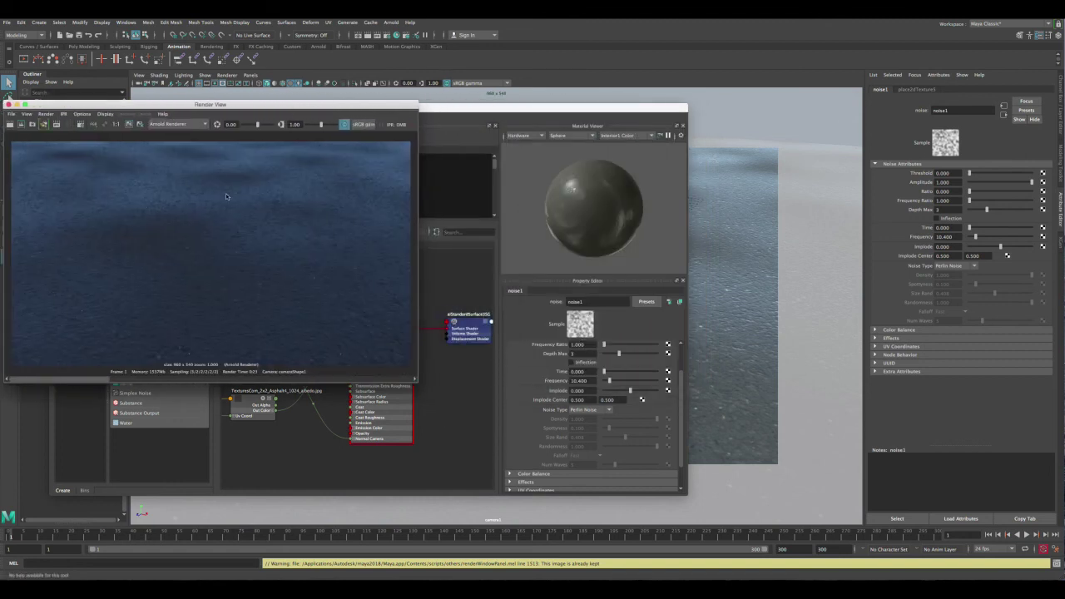
{"action": "left_click_drag", "start_coordinate": [102, 381], "coordinate": [150, 380]}
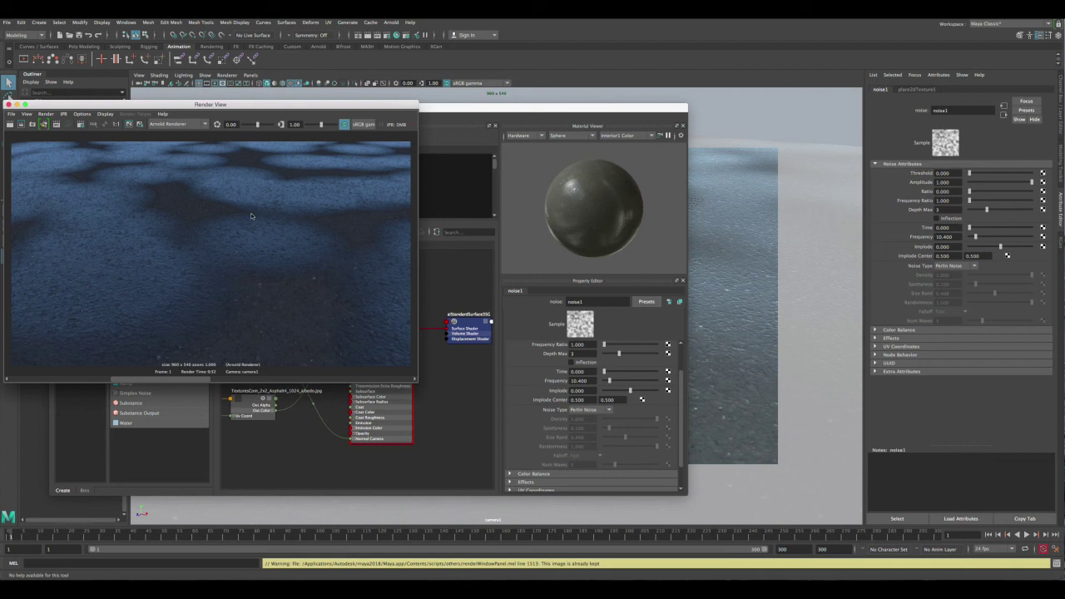
{"action": "left_click_drag", "start_coordinate": [188, 381], "coordinate": [85, 380]}
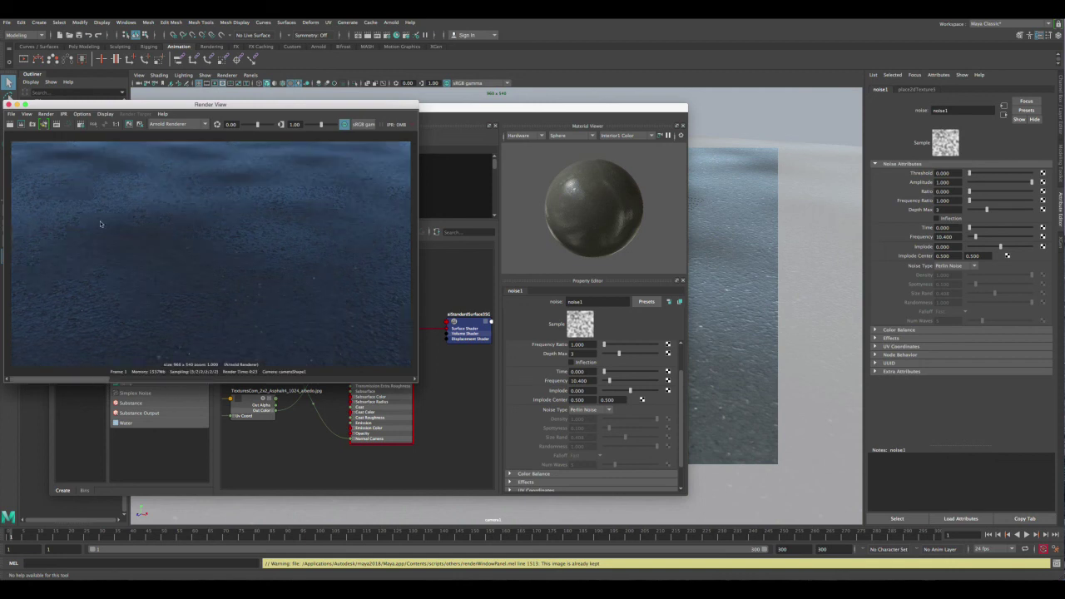